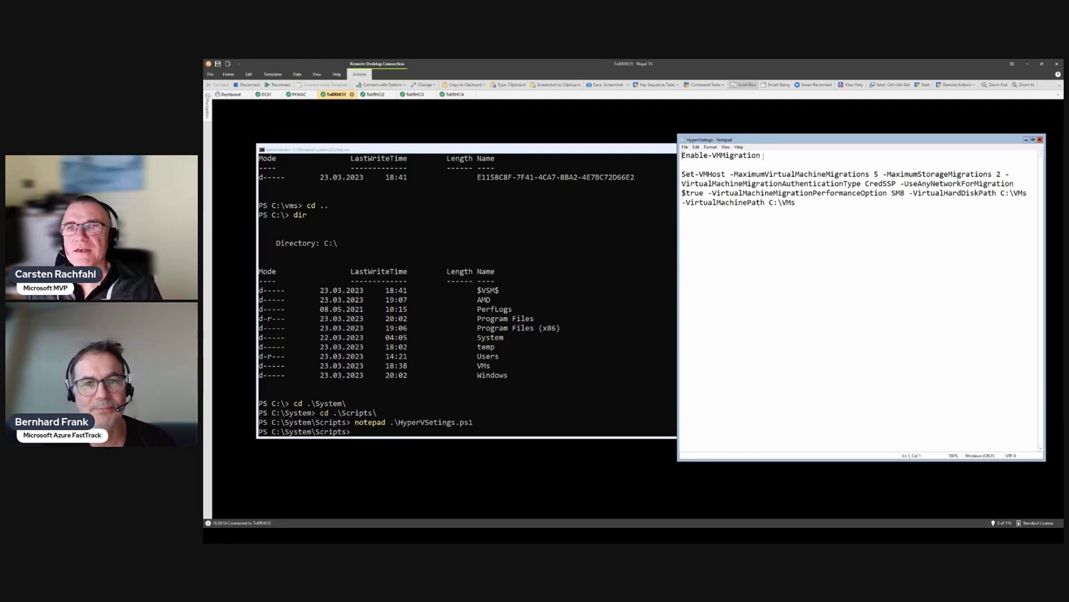
Review the Enable-VMMigration and Set-VMHost commands in the HyperVSetings script, examining each migration, authentication, network, performance and path parameter.
{"action": "left_click_drag", "start_coordinate": [761, 156], "coordinate": [684, 159]}
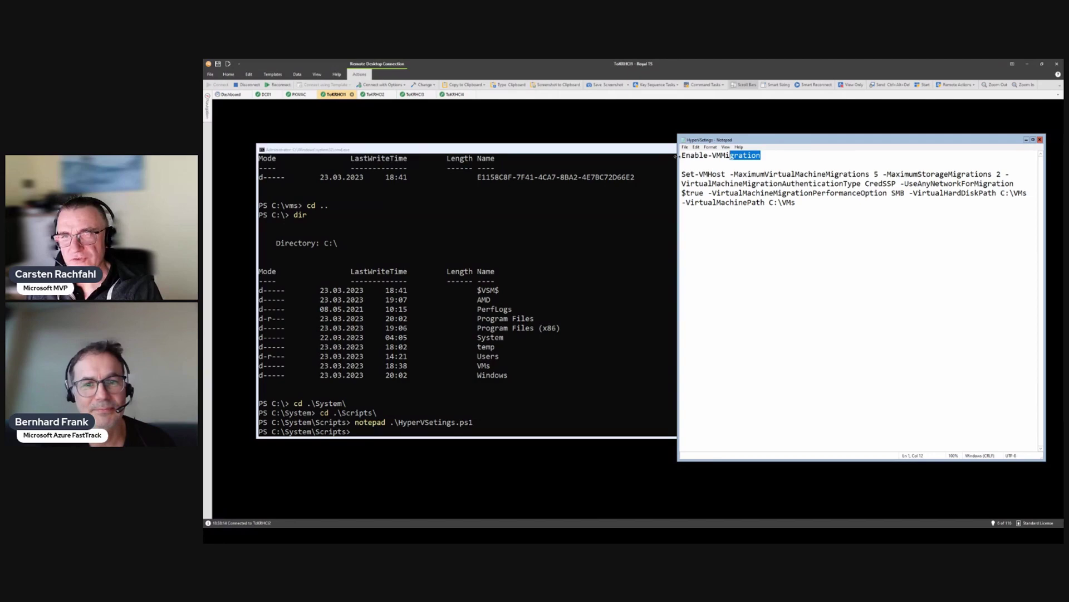
{"action": "left_click", "coordinate": [722, 156]}
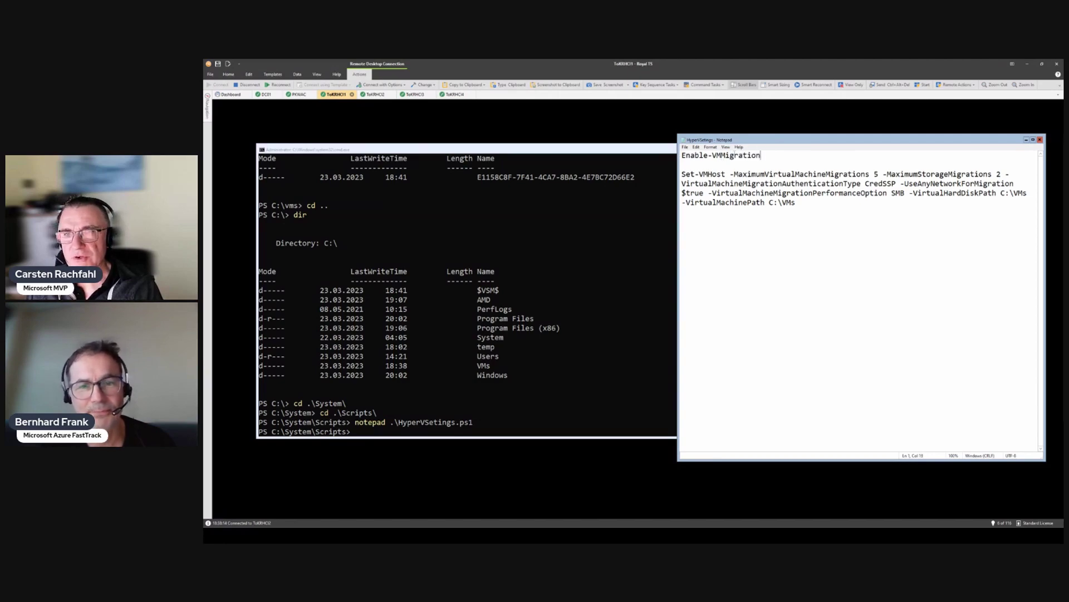
{"action": "double_click", "coordinate": [722, 155]}
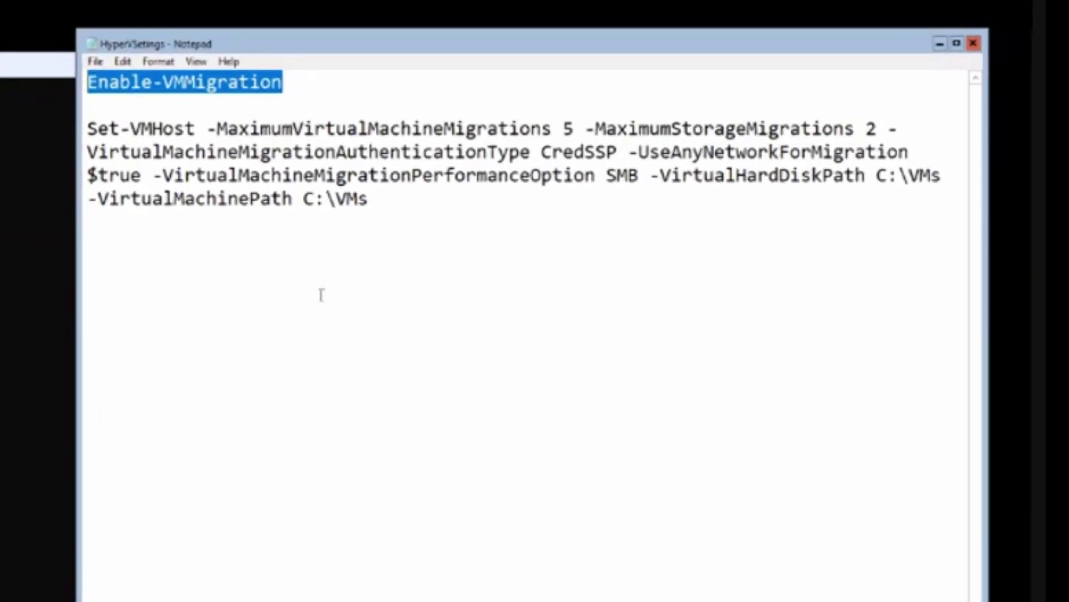
{"action": "left_click", "coordinate": [88, 129]}
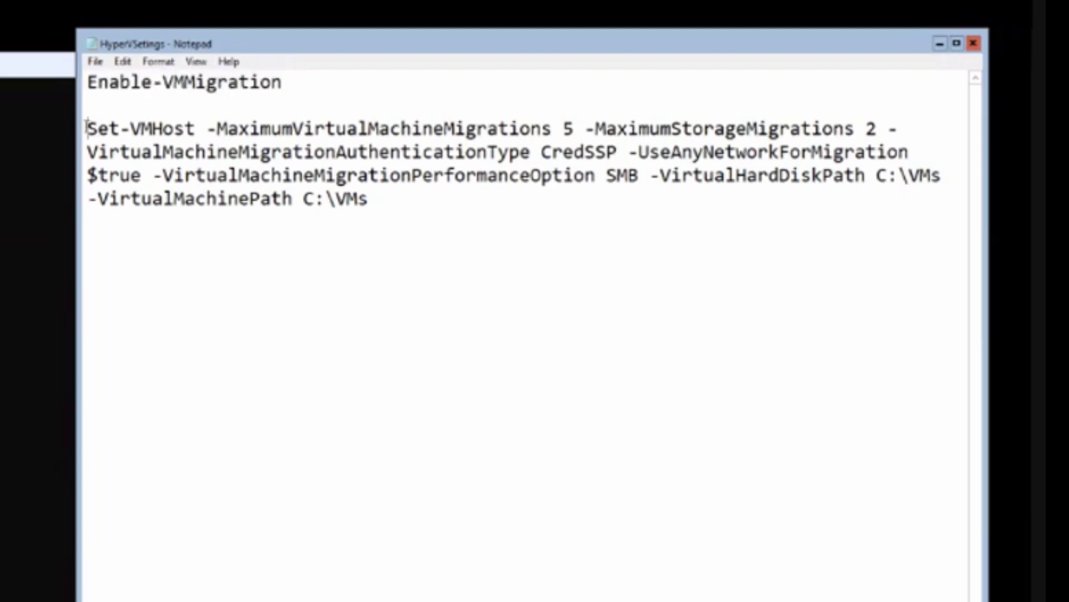
{"action": "left_click_drag", "start_coordinate": [88, 128], "coordinate": [370, 200]}
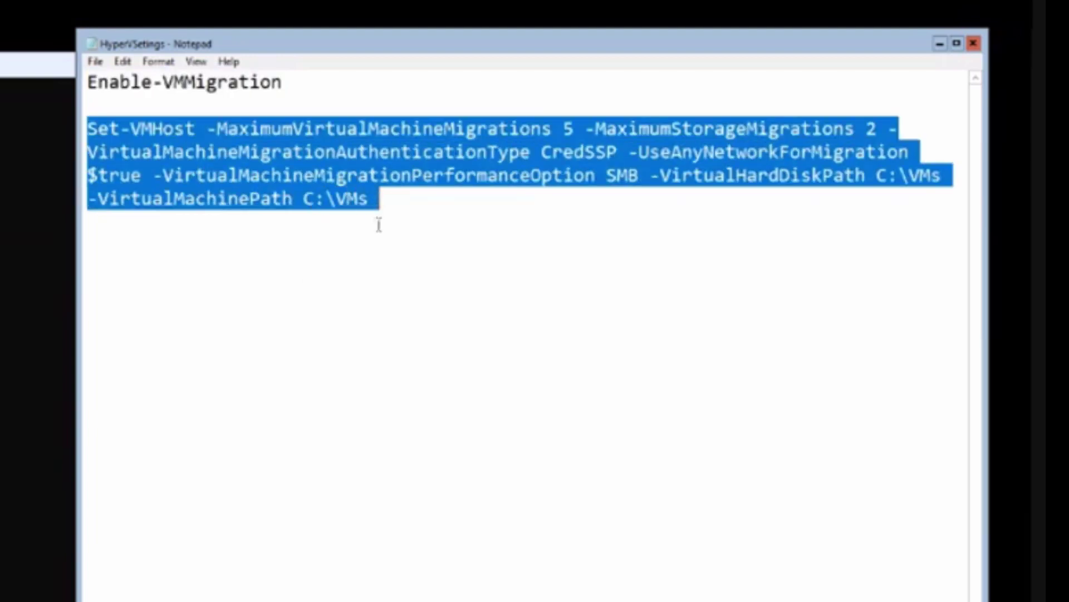
{"action": "left_click", "coordinate": [386, 273]}
{"action": "left_click_drag", "start_coordinate": [206, 129], "coordinate": [877, 129]}
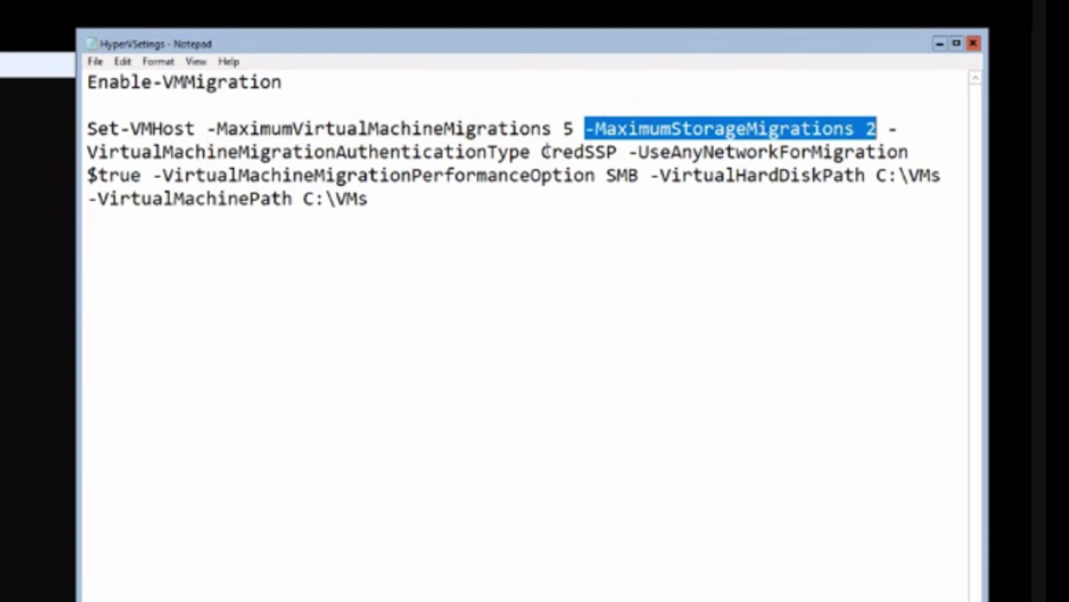
{"action": "left_click_drag", "start_coordinate": [87, 152], "coordinate": [617, 152]}
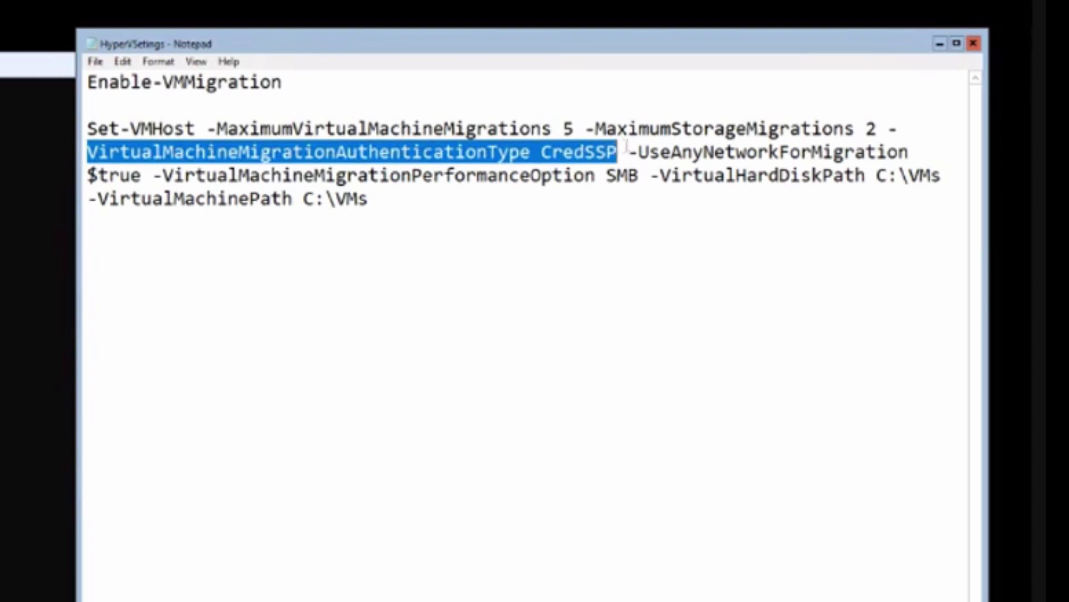
{"action": "left_click_drag", "start_coordinate": [628, 150], "coordinate": [877, 152]}
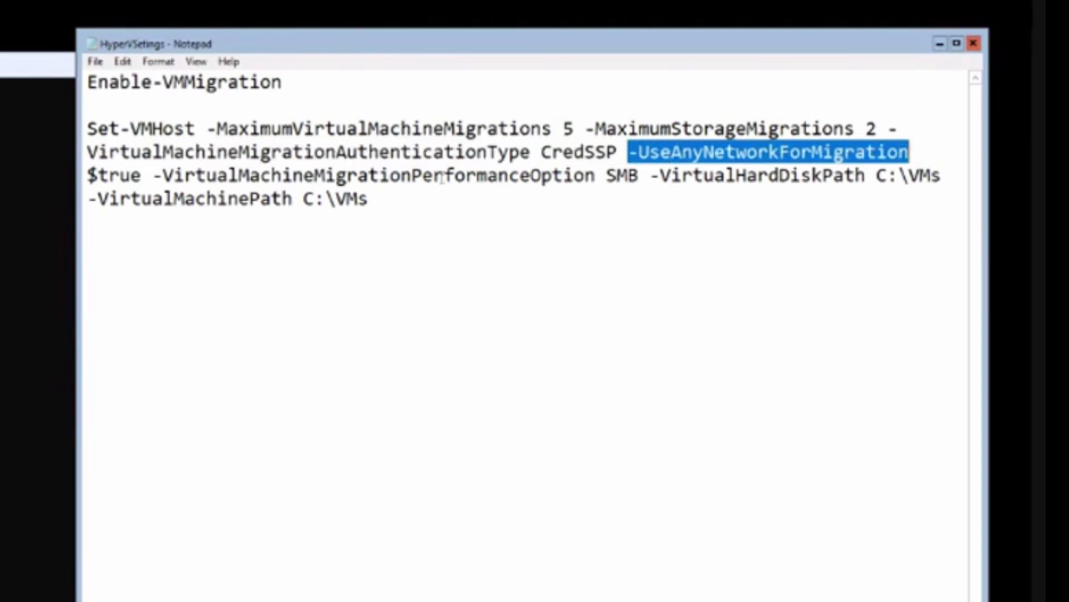
{"action": "left_click_drag", "start_coordinate": [142, 176], "coordinate": [87, 177]}
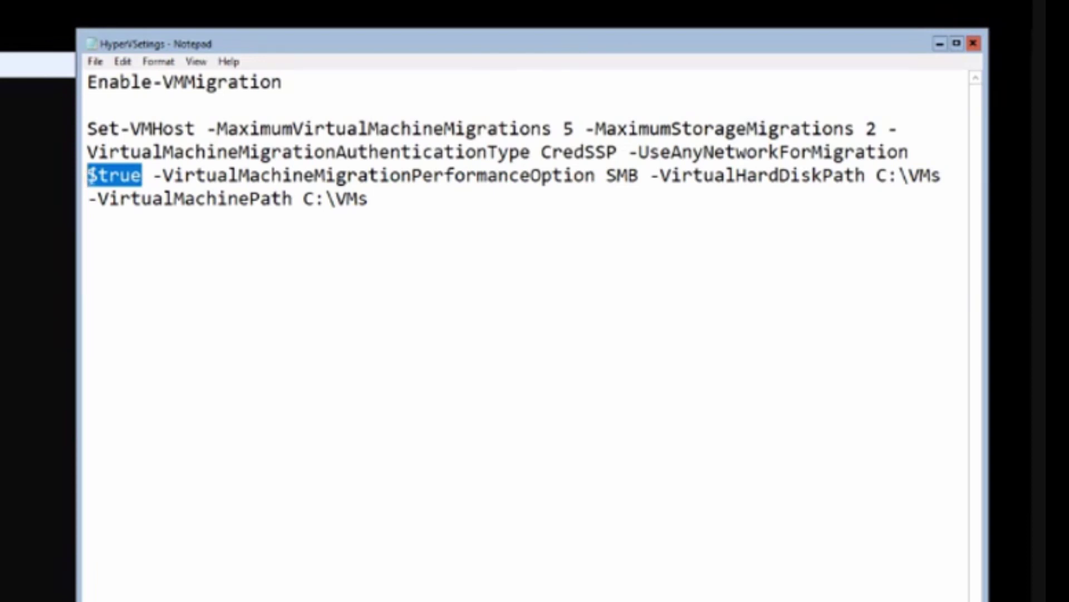
{"action": "left_click_drag", "start_coordinate": [148, 176], "coordinate": [638, 177]}
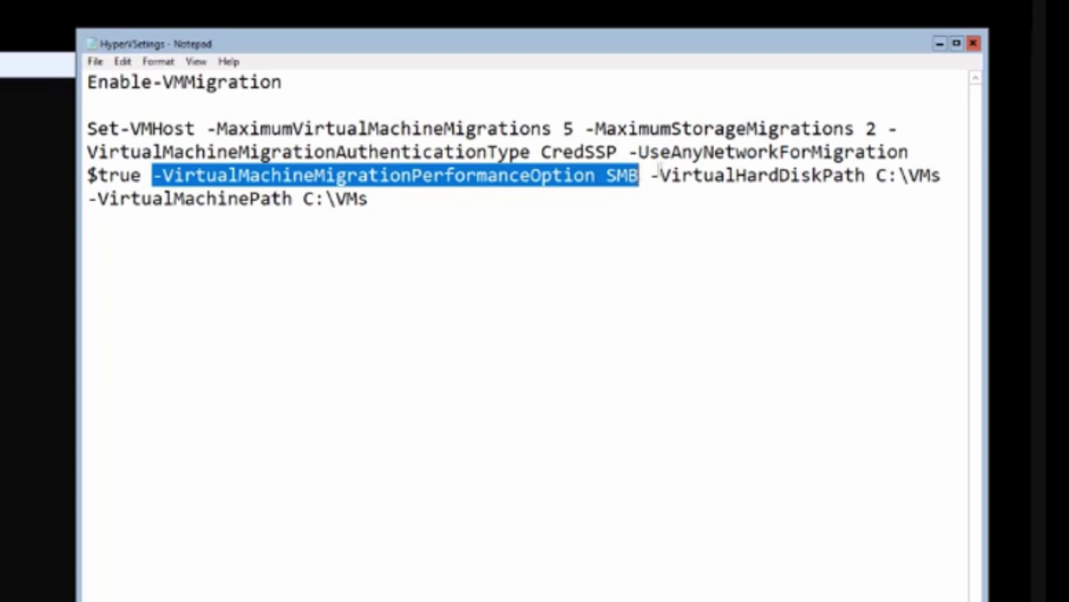
{"action": "left_click_drag", "start_coordinate": [649, 176], "coordinate": [941, 177]}
{"action": "left_click_drag", "start_coordinate": [370, 199], "coordinate": [88, 213]}
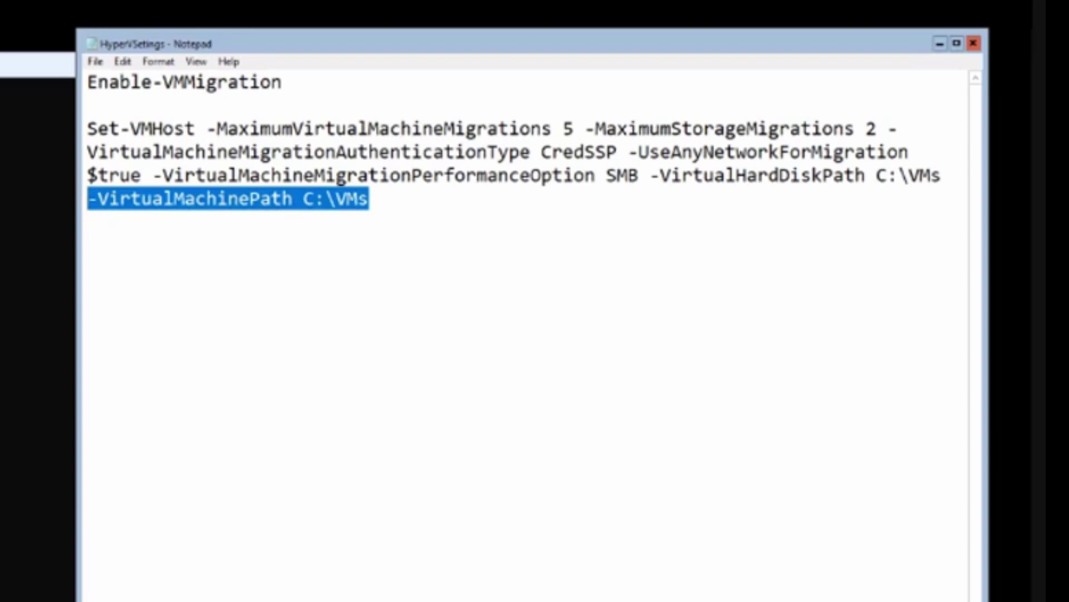
In the PowerShell console, create a generation 2 virtual machine named BigVM with 400GB of startup memory and no VHD using new-vm.
{"action": "key", "text": "alt+Tab"}
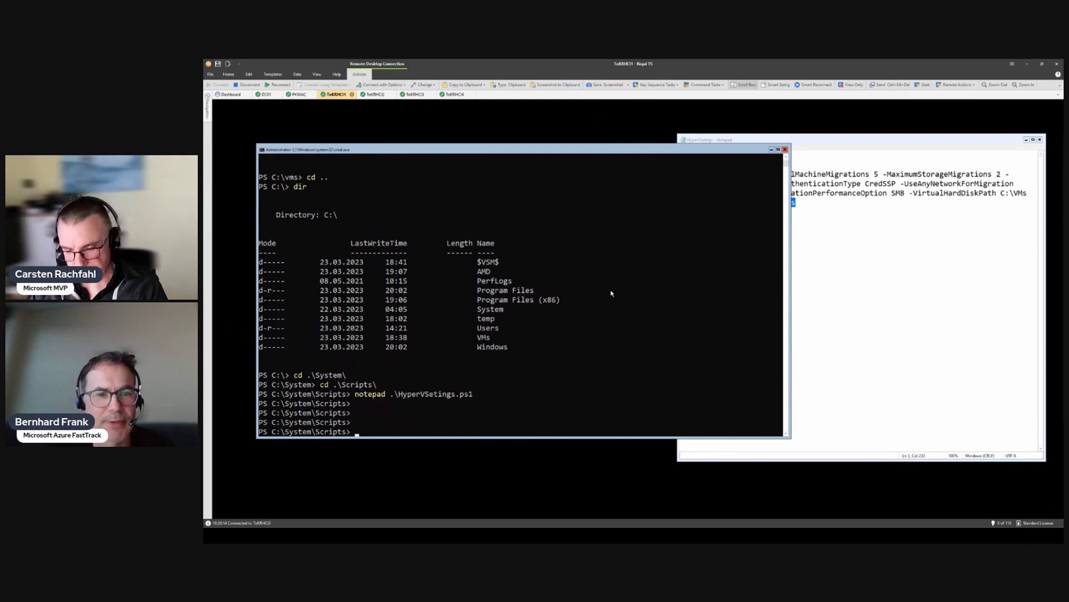
{"action": "type", "text": "new-vm"}
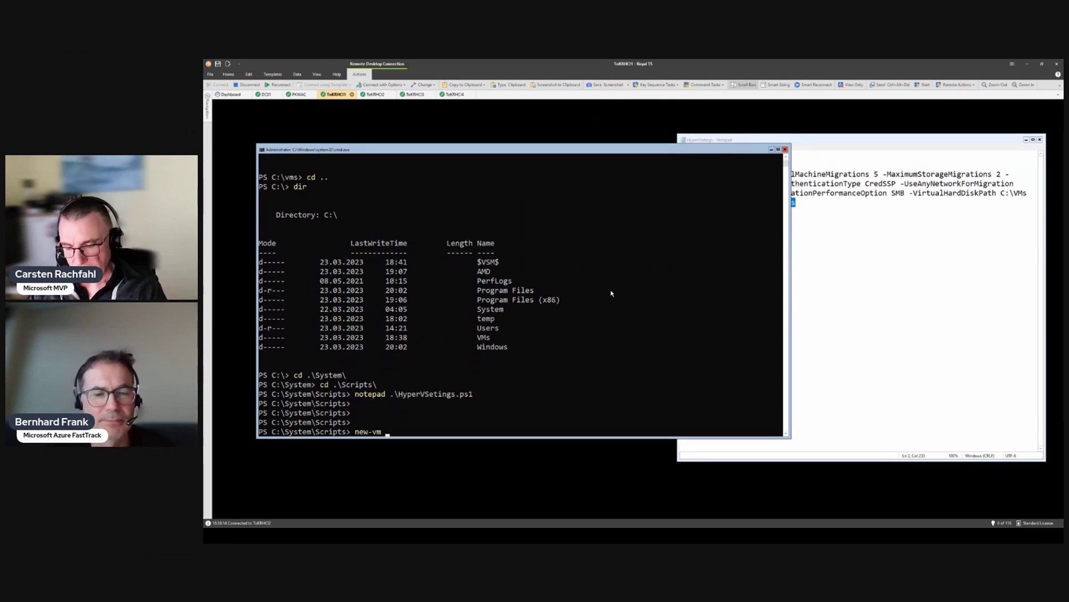
{"action": "type", "text": " Big"}
{"action": "type", "text": "VM"}
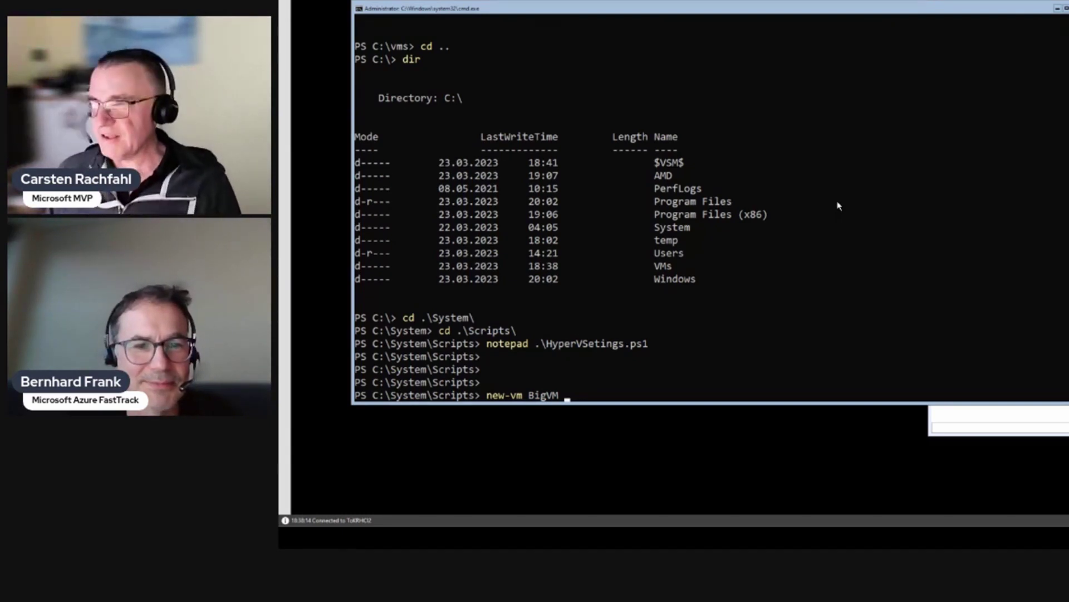
{"action": "type", "text": "-M"}
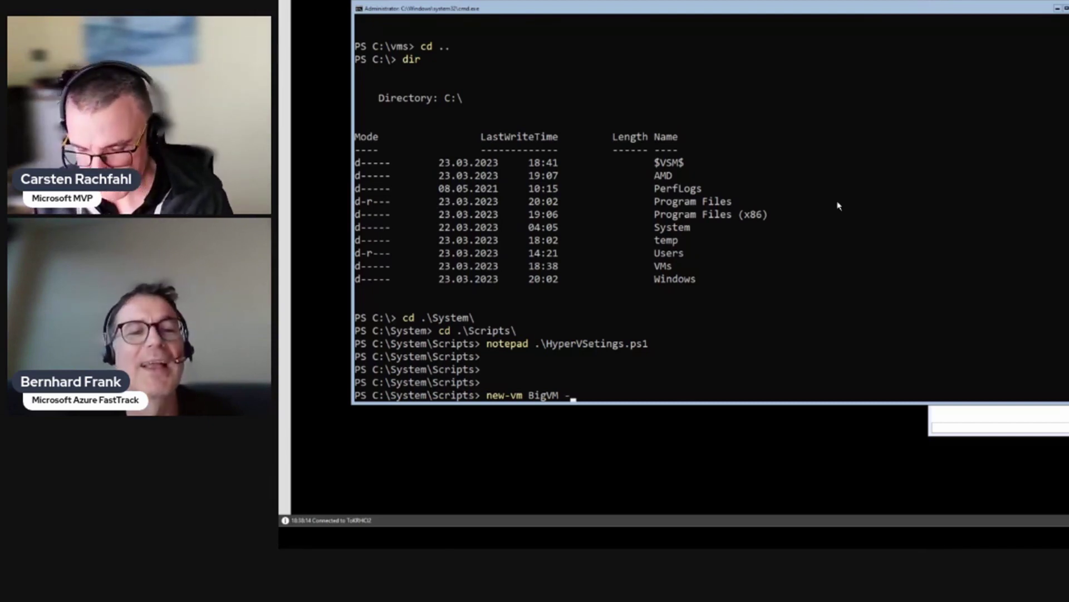
{"action": "key", "text": "Tab"}
{"action": "type", "text": "400GB"}
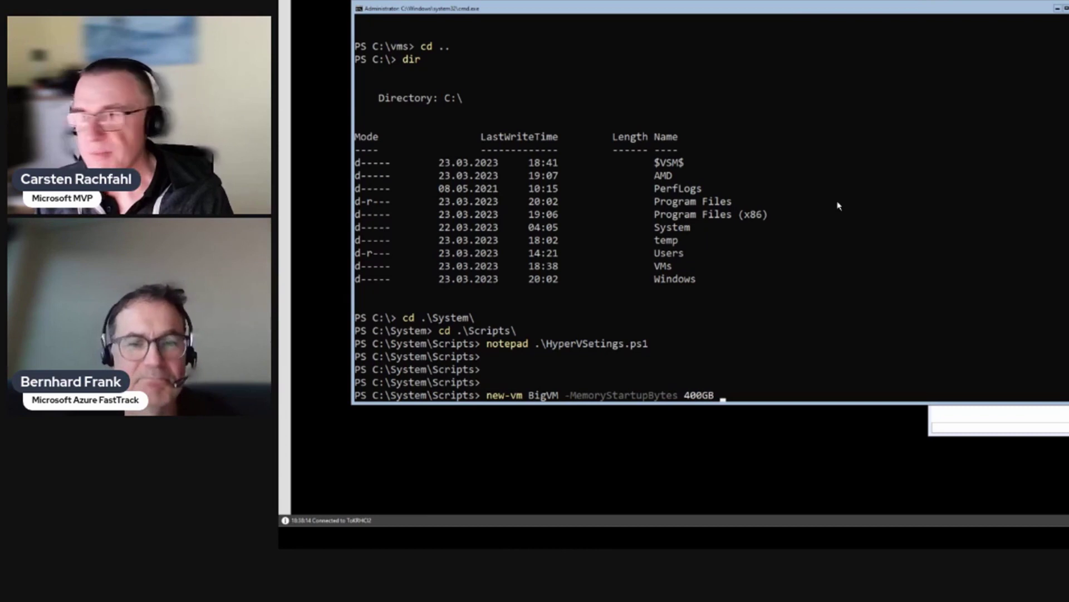
{"action": "type", "text": " -N"}
{"action": "key", "text": "Tab"}
{"action": "key", "text": "Tab"}
{"action": "key", "text": "Tab"}
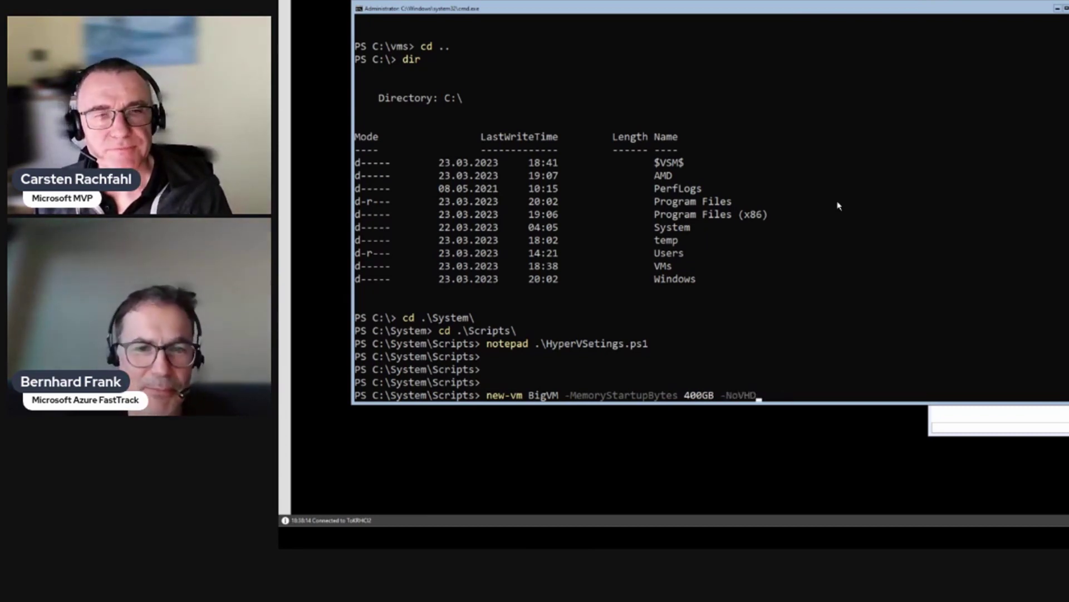
{"action": "type", "text": "-S"}
{"action": "key", "text": "Tab"}
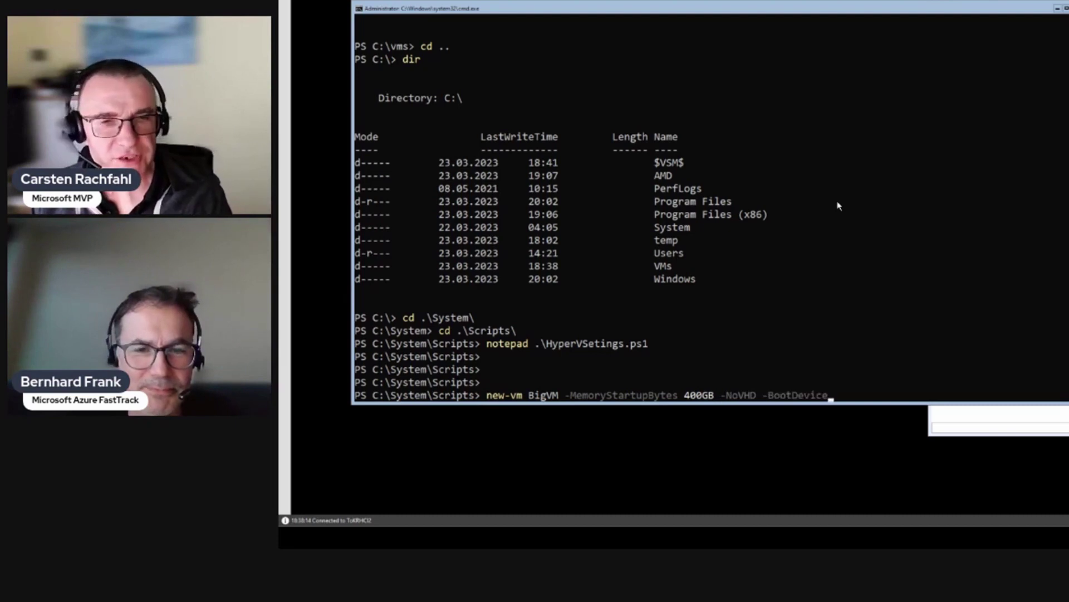
{"action": "key", "text": "Tab"}
{"action": "key", "text": "Tab"}
{"action": "key", "text": "Tab"}
{"action": "key", "text": "Tab"}
{"action": "key", "text": "Tab"}
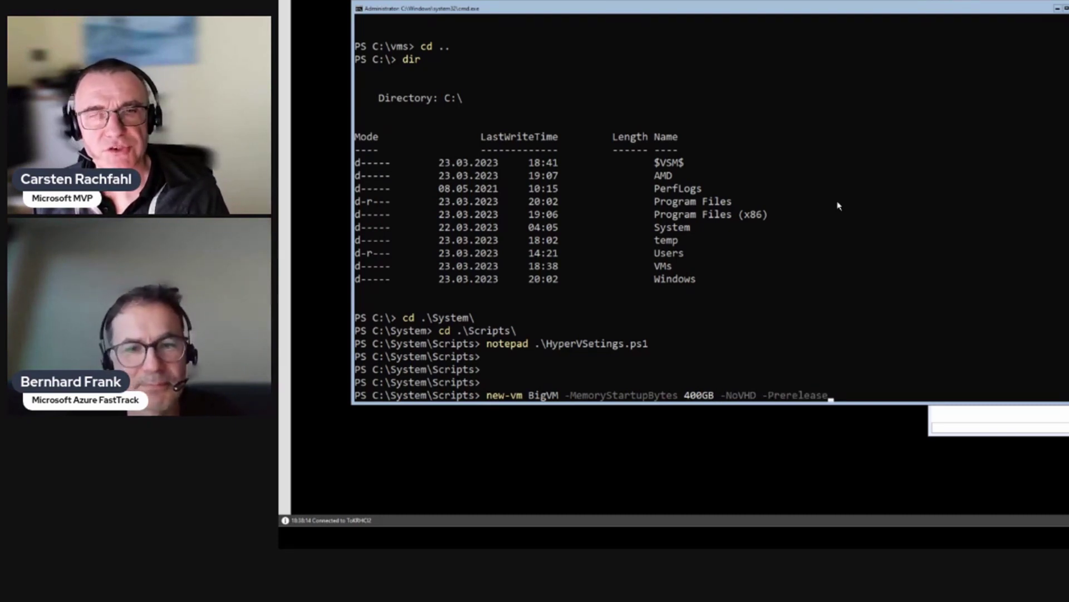
{"action": "type", "text": "2"}
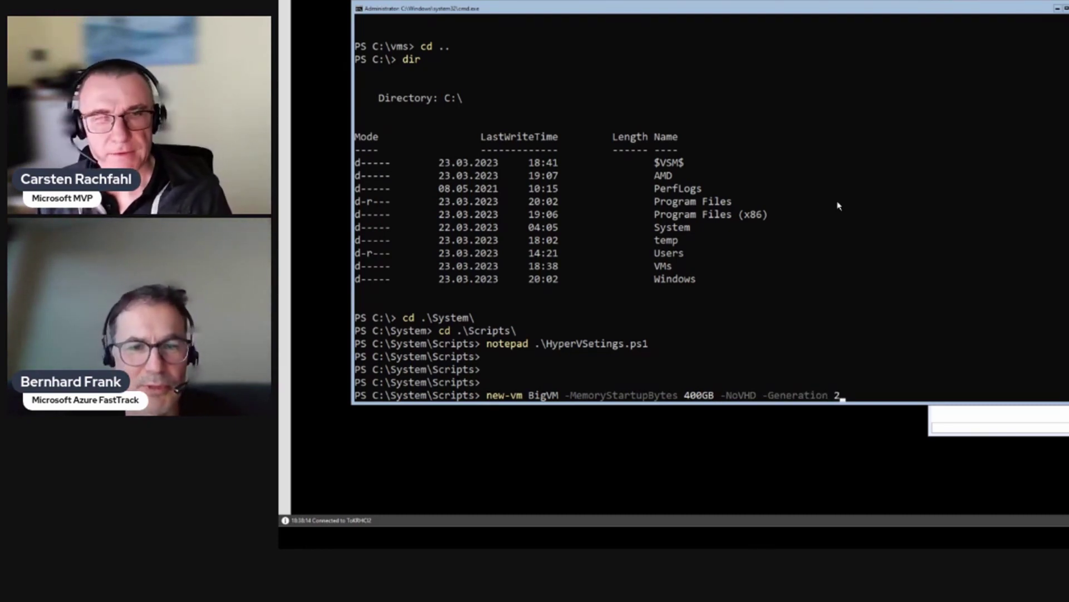
{"action": "key", "text": "Return"}
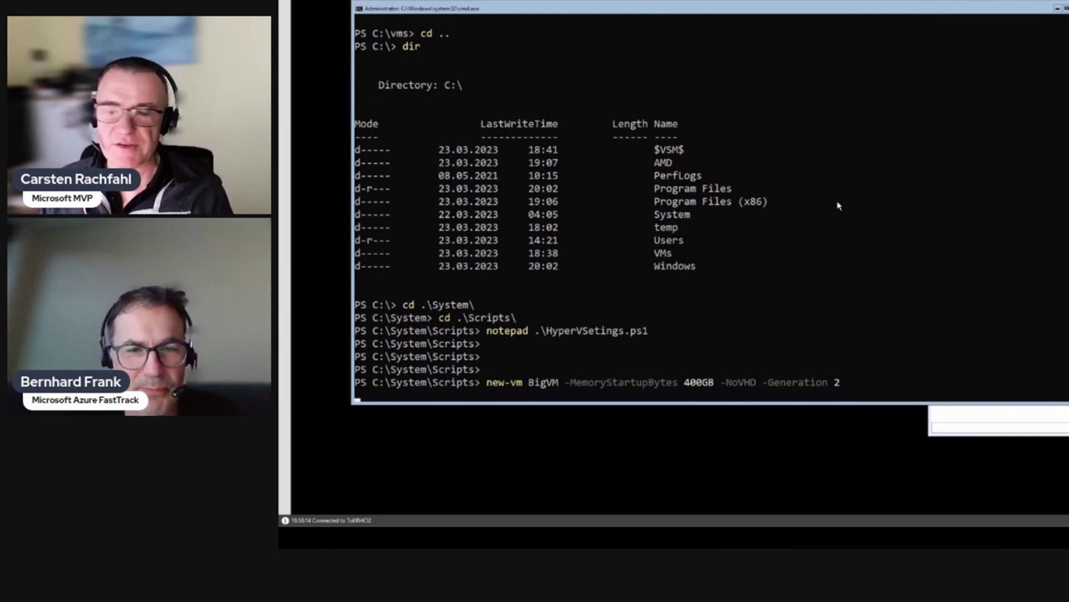
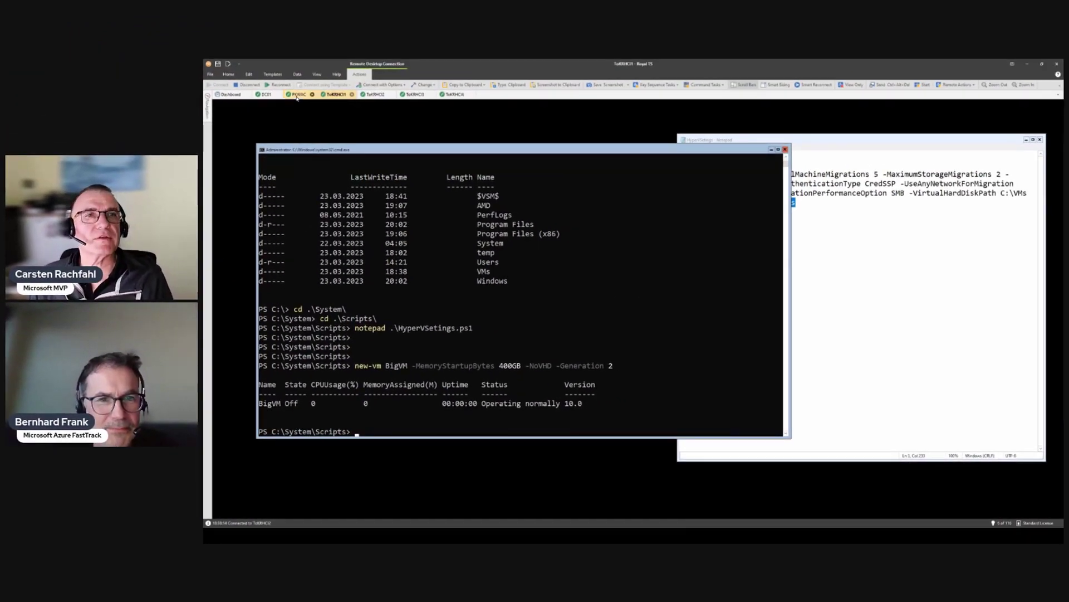
Switch to Hyper-V Manager on the management machine, set BigVM's automatic stop action to Turn off the virtual machine, and return to the TOKRHCI1 session.
{"action": "left_click", "coordinate": [297, 95]}
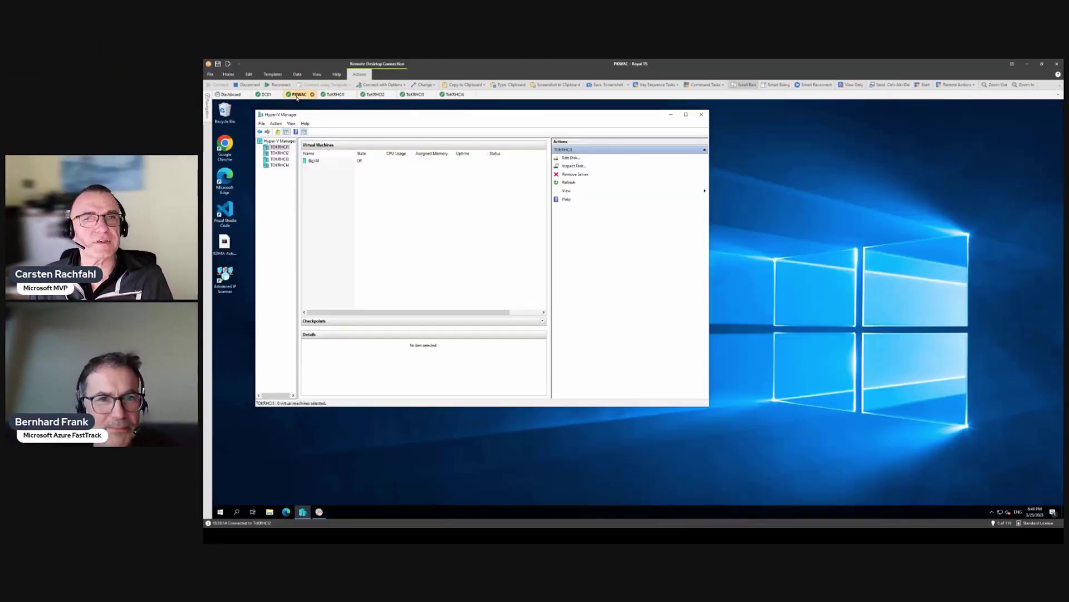
{"action": "left_click", "coordinate": [316, 160]}
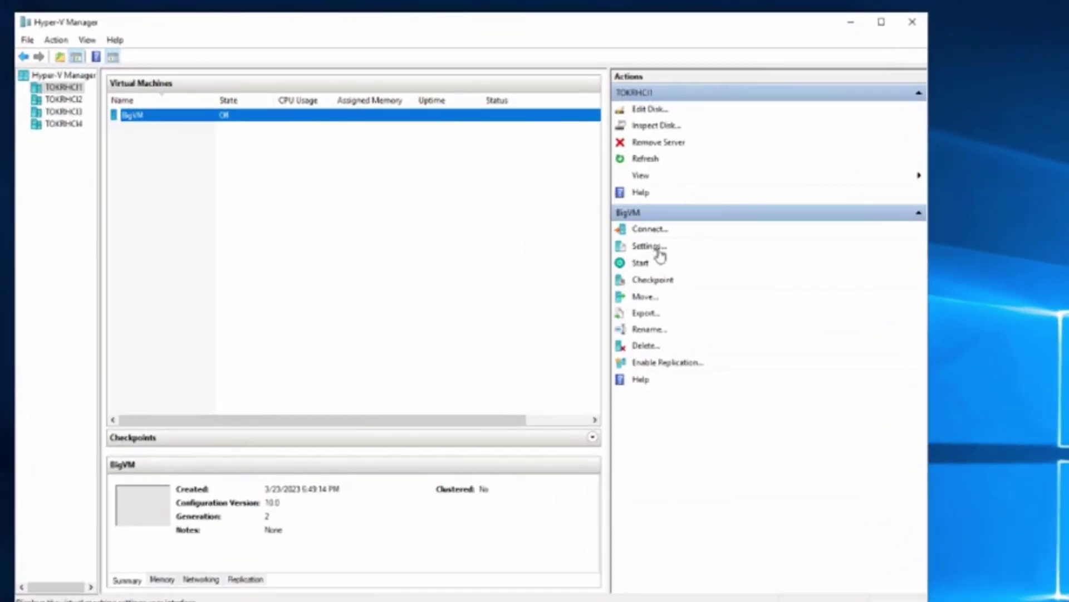
{"action": "left_click", "coordinate": [635, 245]}
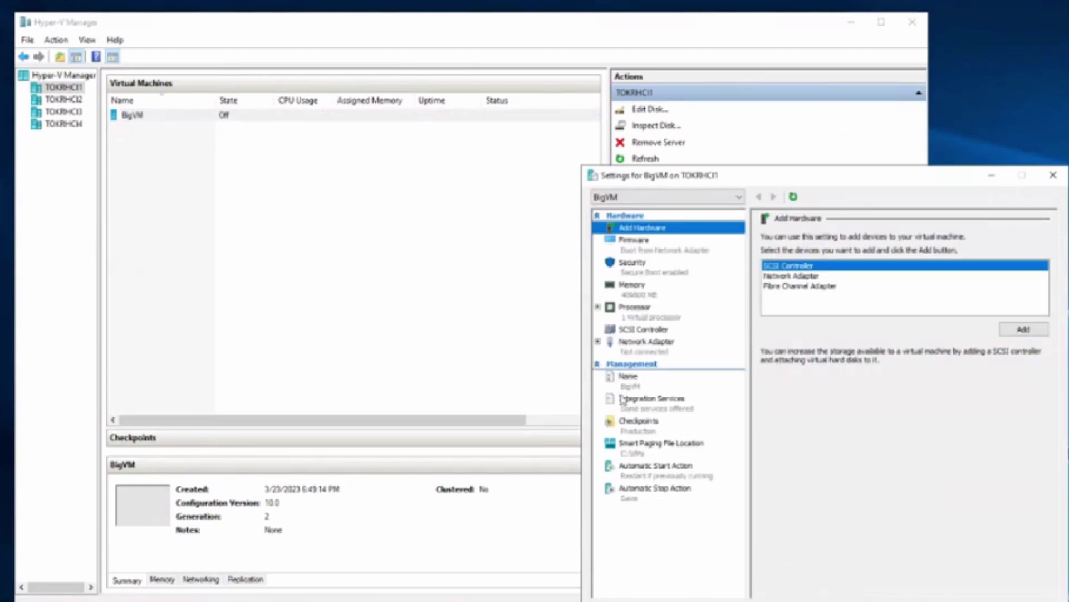
{"action": "left_click", "coordinate": [646, 503]}
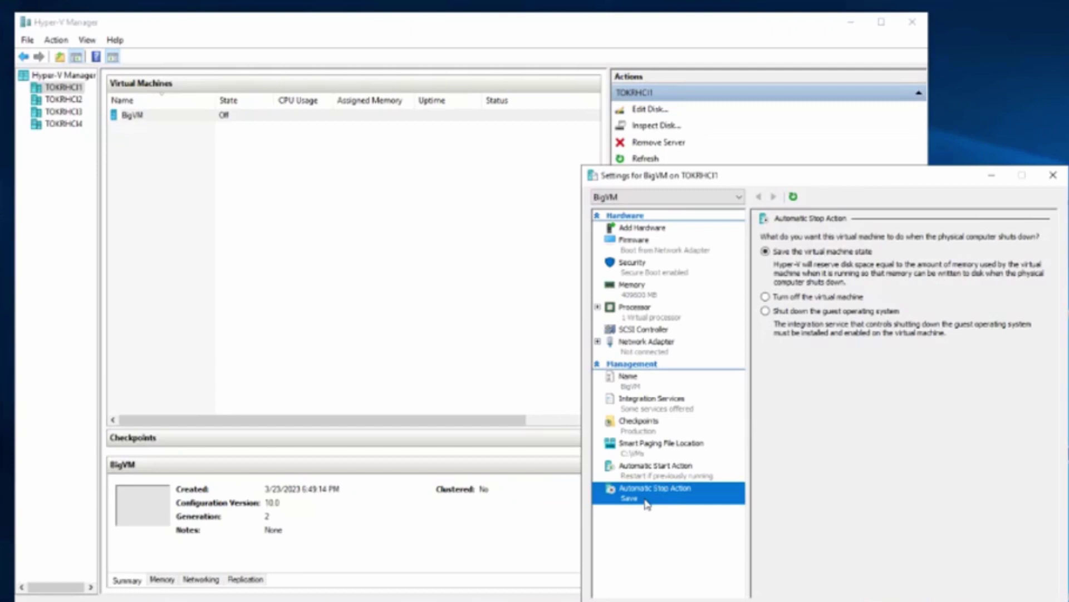
{"action": "right_click", "coordinate": [646, 503]}
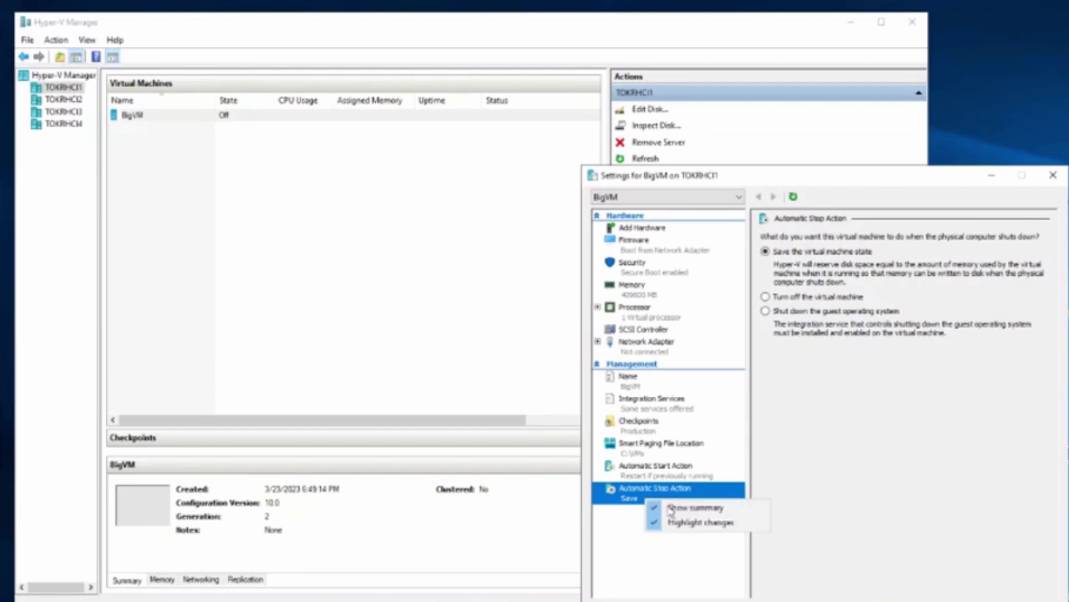
{"action": "left_click", "coordinate": [830, 419]}
{"action": "left_click", "coordinate": [766, 297]}
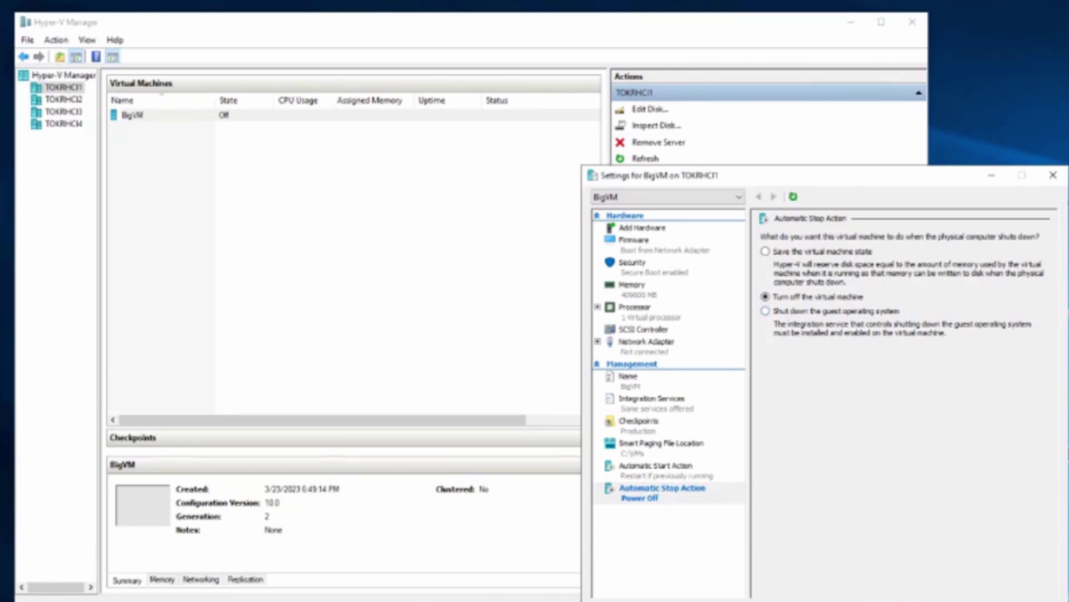
{"action": "key", "text": "Return"}
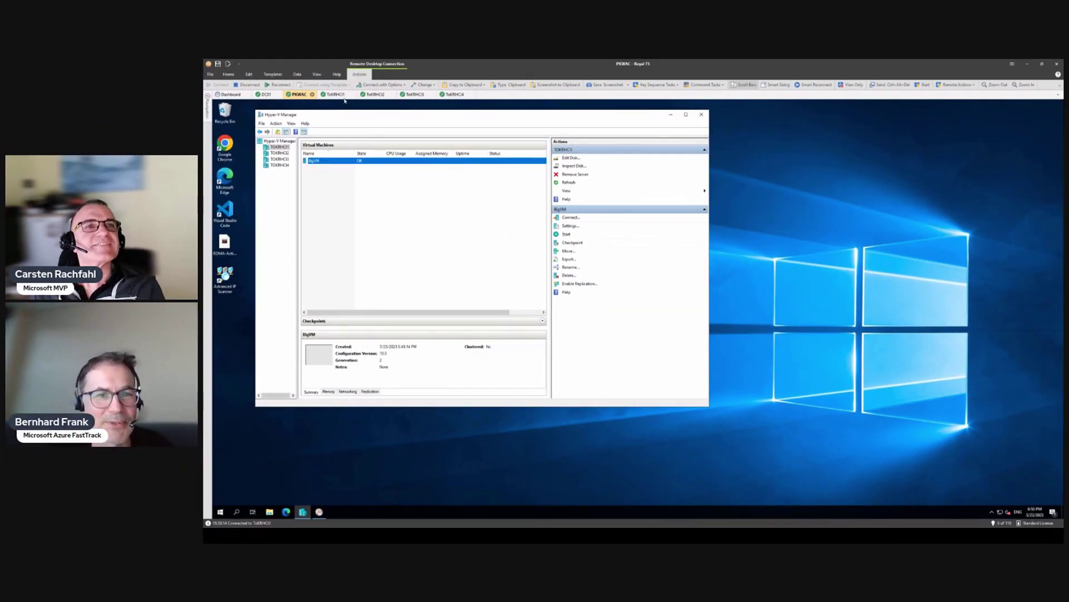
{"action": "left_click", "coordinate": [340, 95]}
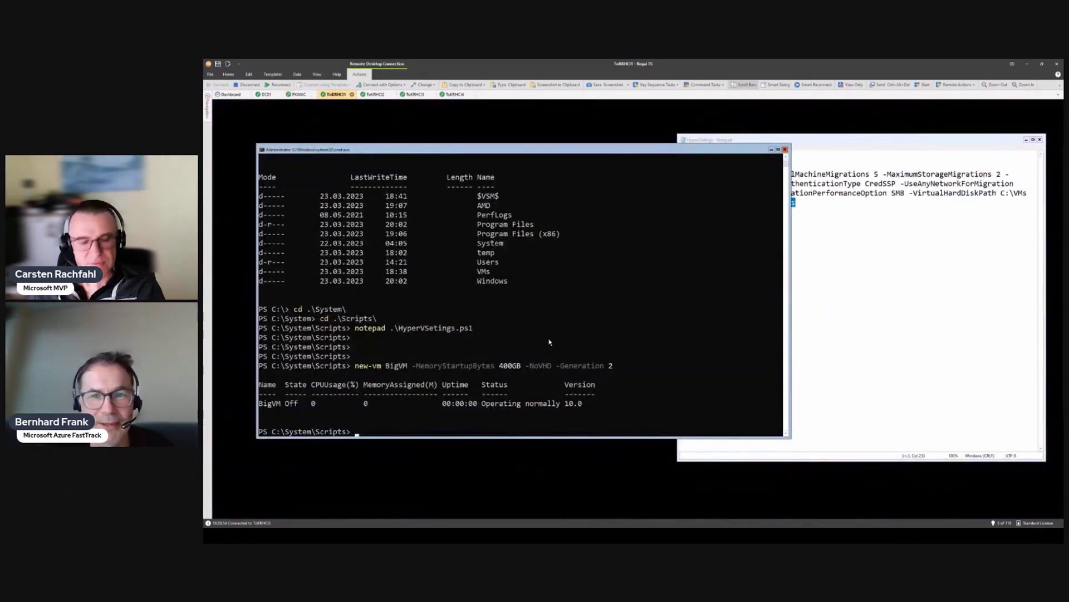
{"action": "type", "text": "start-vm "}
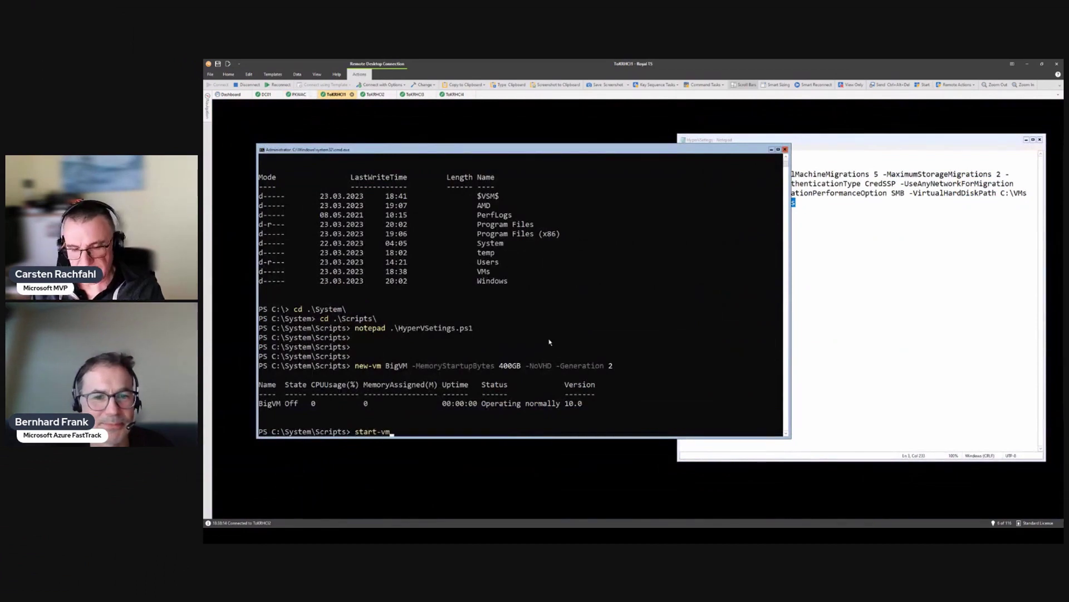
{"action": "type", "text": "bigvm"}
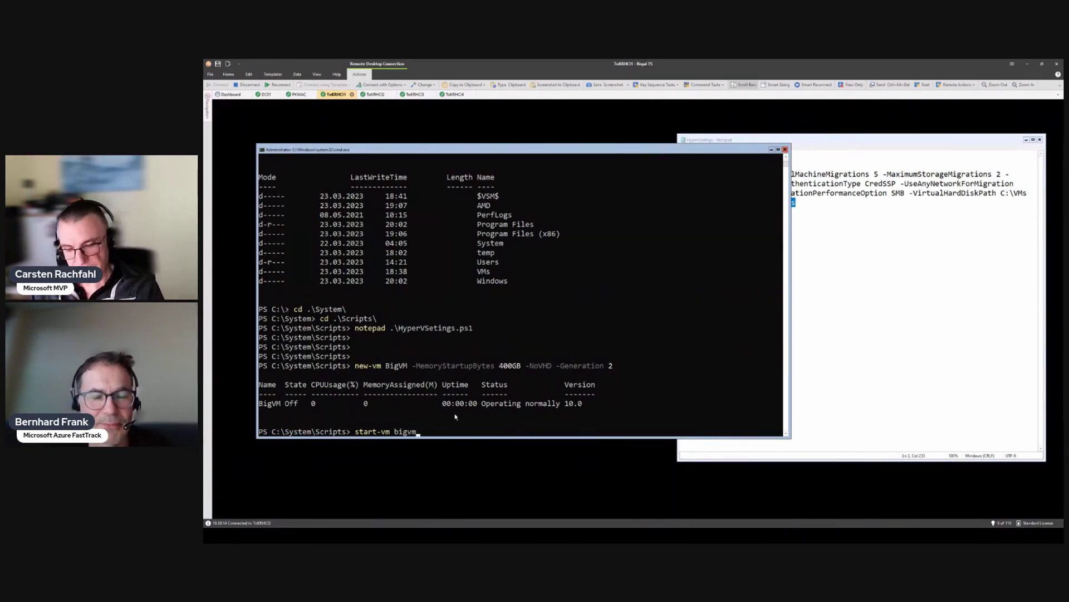
{"action": "key", "text": "ctrl+c"}
Launch Task Manager with taskmgr from the PowerShell prompt and view the host's memory performance.
{"action": "type", "text": "taskmgr"}
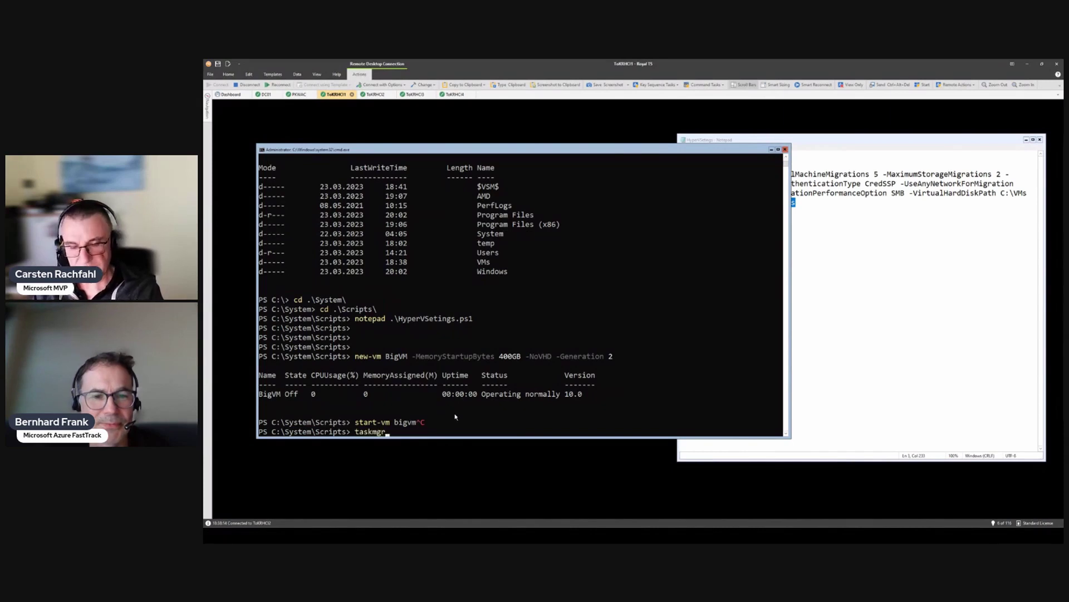
{"action": "key", "text": "Return"}
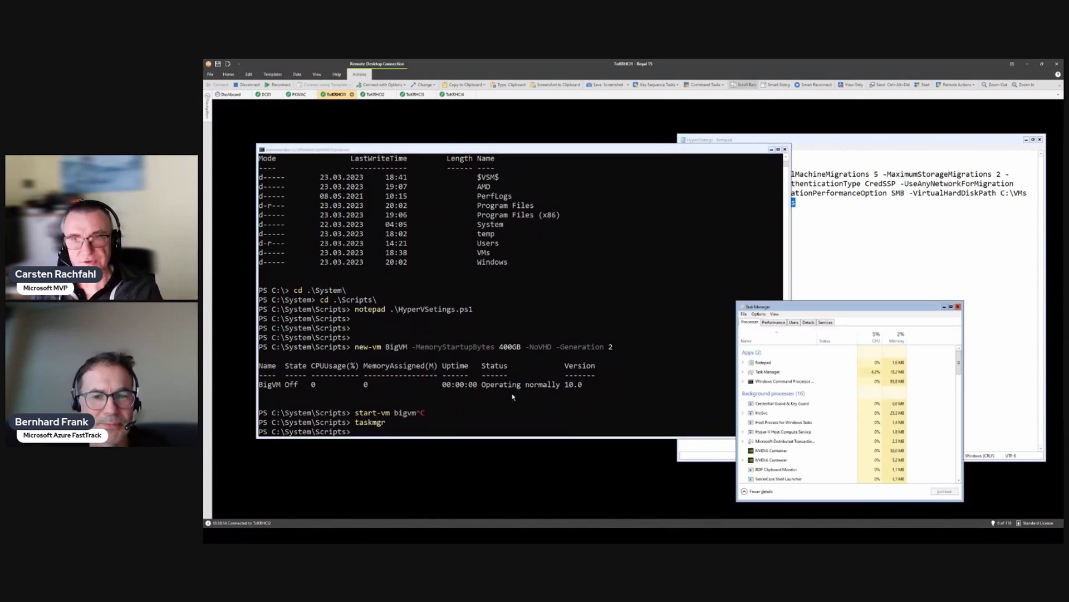
{"action": "left_click", "coordinate": [774, 322]}
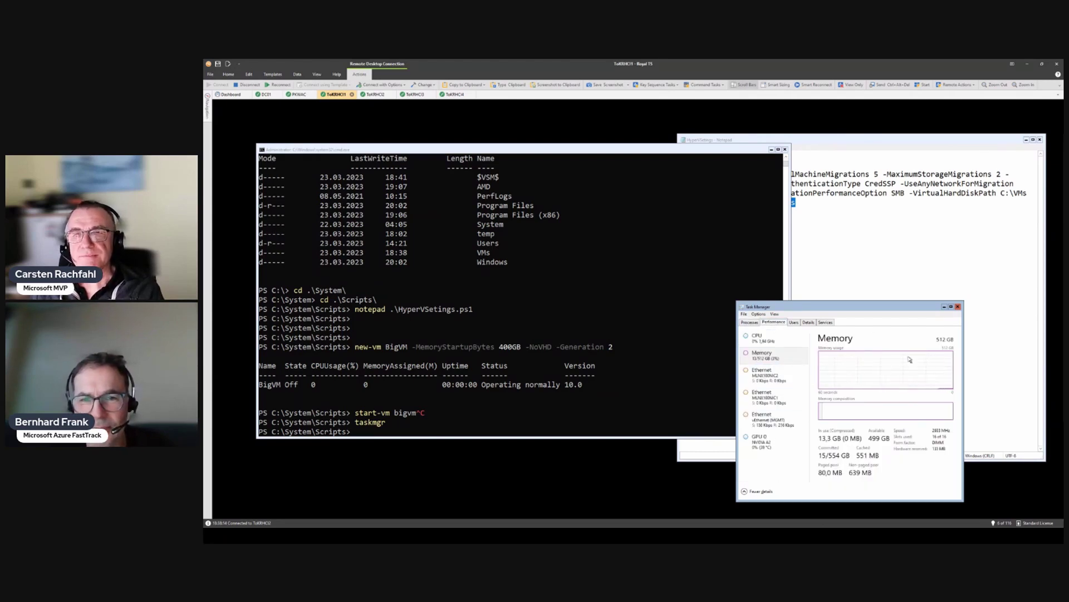
Change Task Manager's CPU graph to show logical processors, and return to the memory performance view.
{"action": "left_click", "coordinate": [786, 340]}
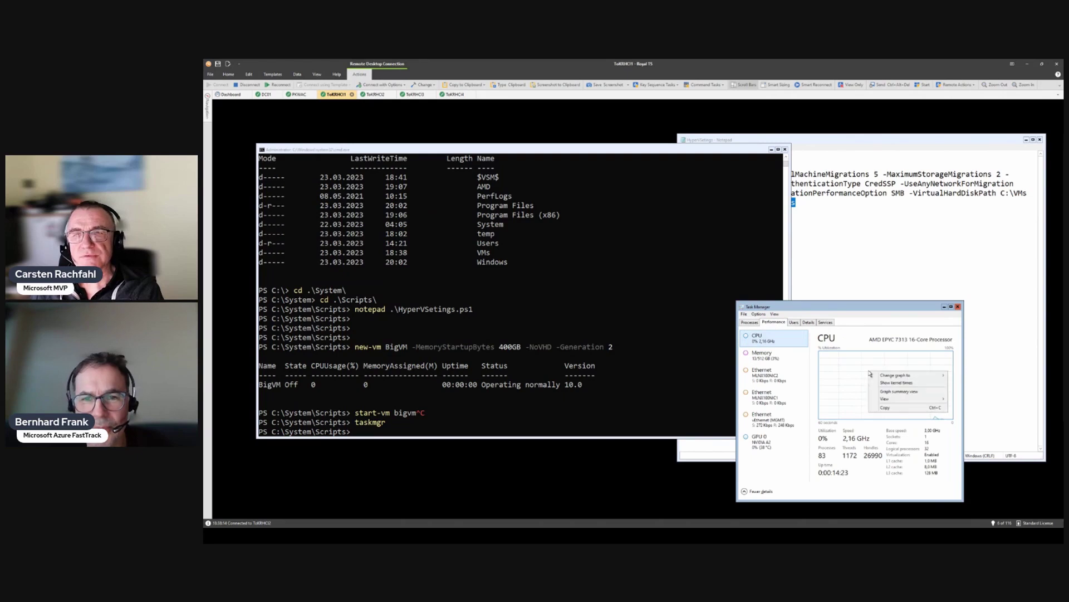
{"action": "right_click", "coordinate": [867, 370]}
{"action": "left_click", "coordinate": [960, 386]}
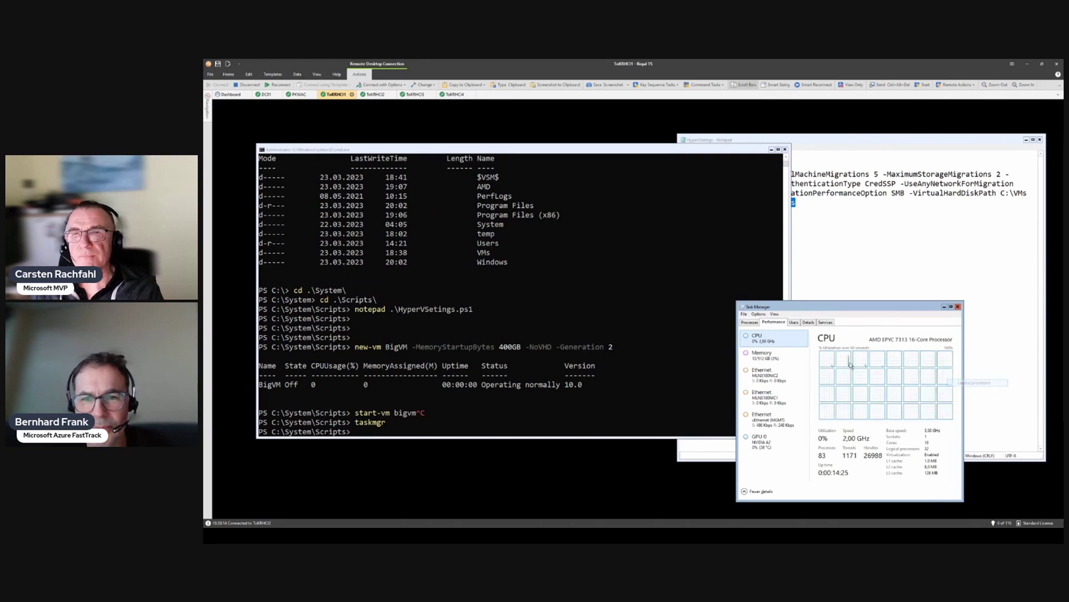
{"action": "left_click", "coordinate": [764, 361]}
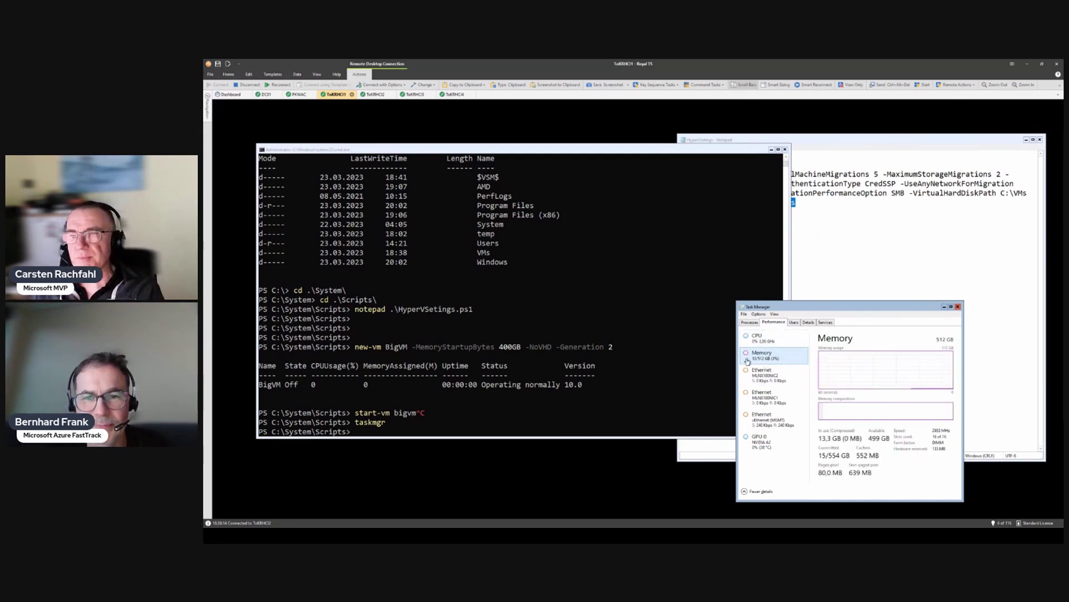
Start the virtual machine from the PowerShell console with start-vm bigVM and watch the host's memory usage in Task Manager.
{"action": "left_click", "coordinate": [556, 389]}
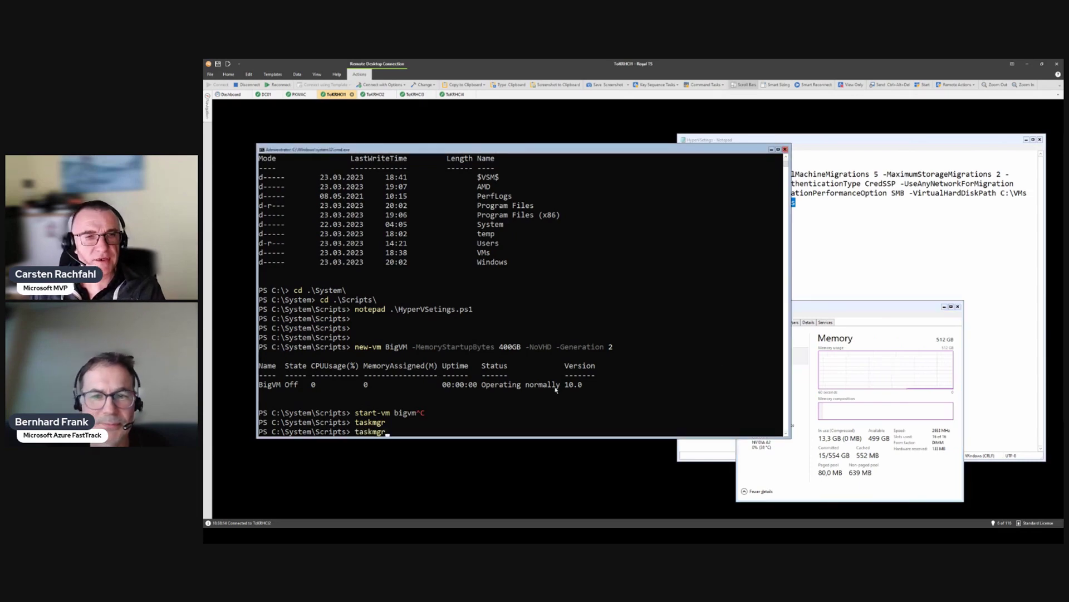
{"action": "type", "text": "start"}
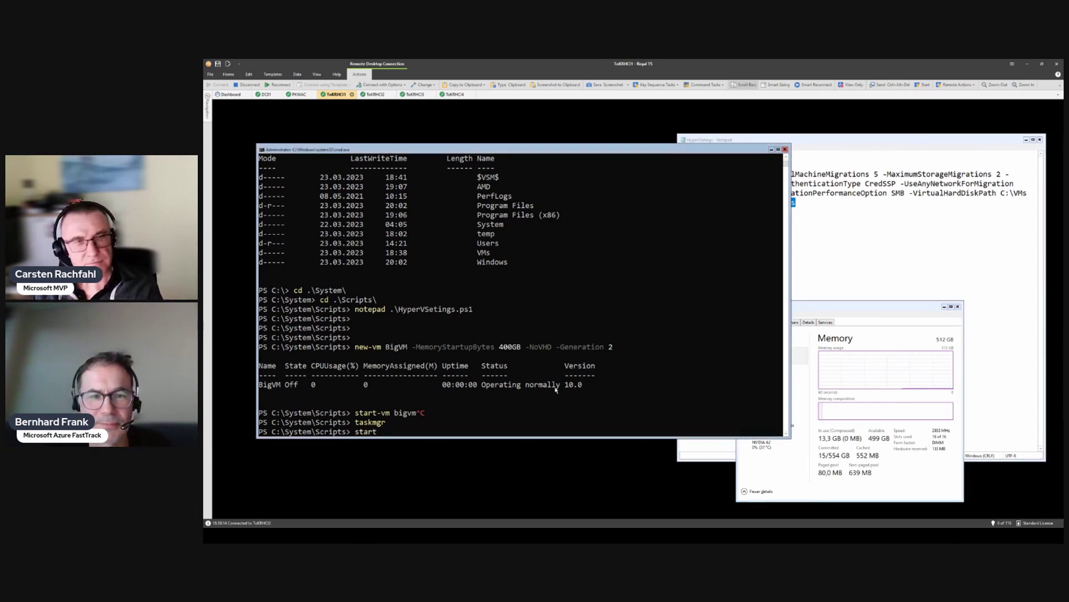
{"action": "type", "text": "-vm bigvm"}
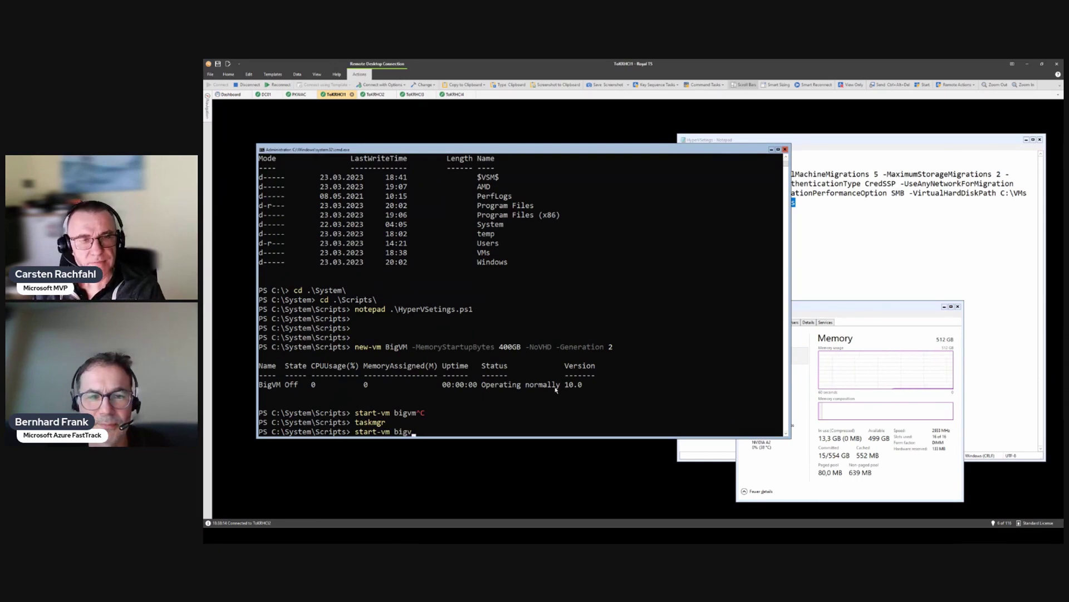
{"action": "key", "text": "BackSpace"}
{"action": "key", "text": "BackSpace"}
{"action": "type", "text": "VM"}
{"action": "key", "text": "Return"}
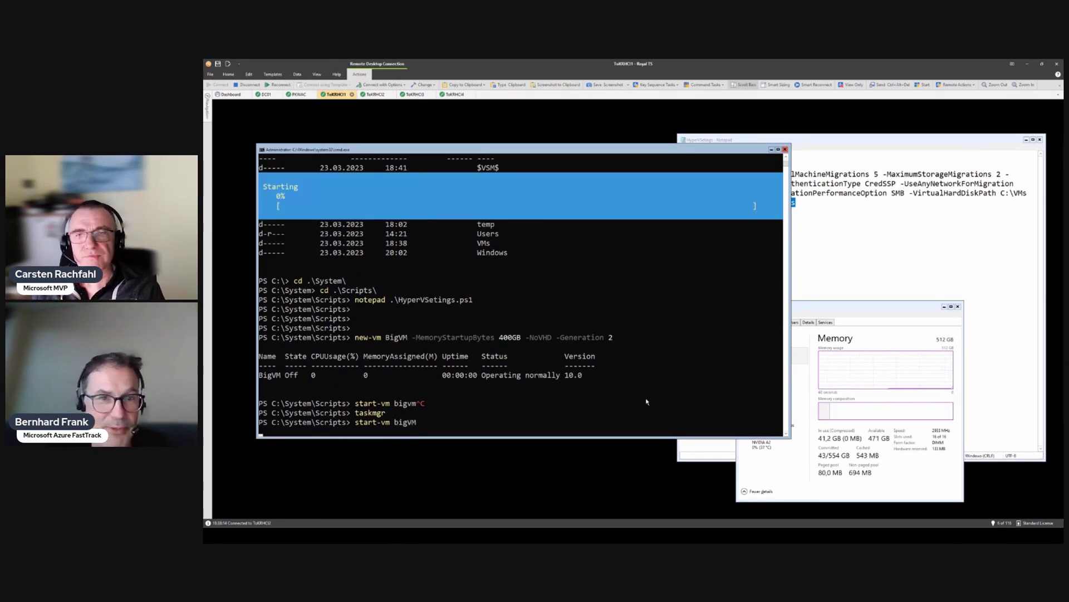
{"action": "left_click", "coordinate": [848, 308]}
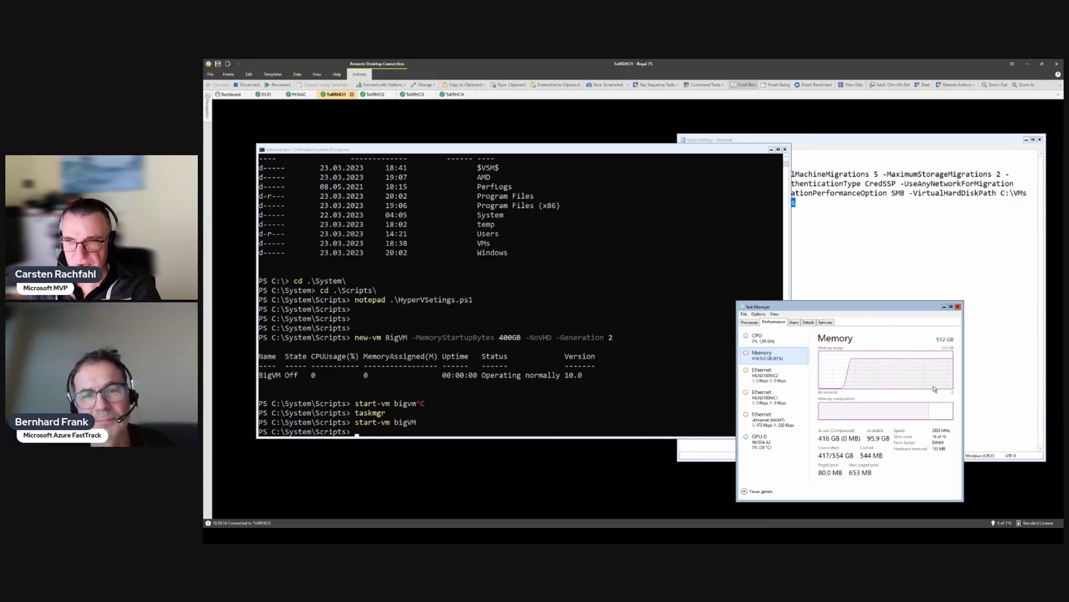
Live migrate BigVM to the second host by running move-vm bigvm -DestinationHost tokrhci2.
{"action": "left_click", "coordinate": [430, 389]}
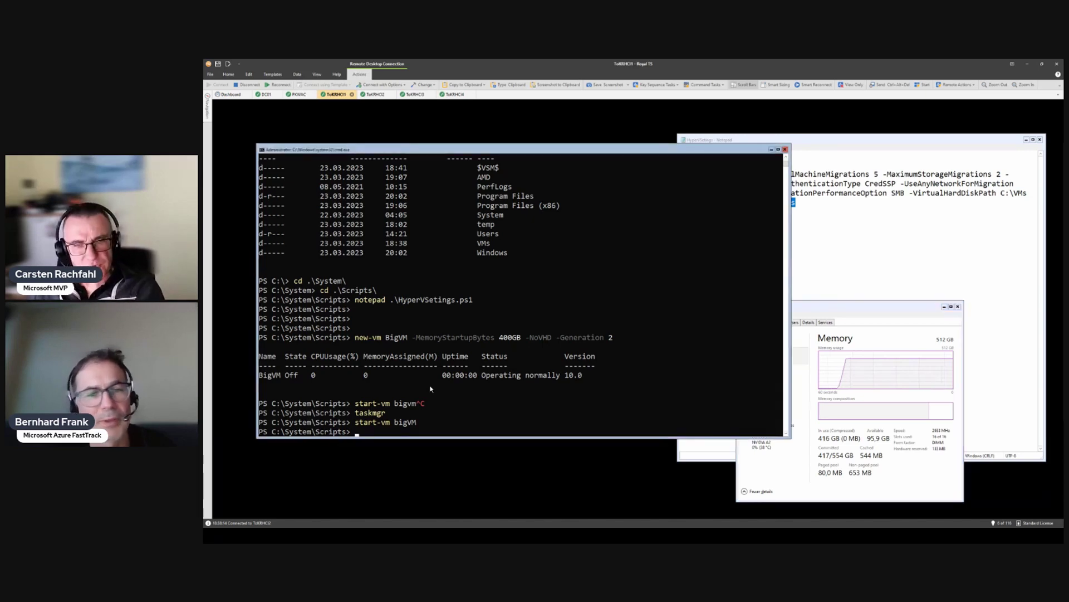
{"action": "type", "text": "move-"}
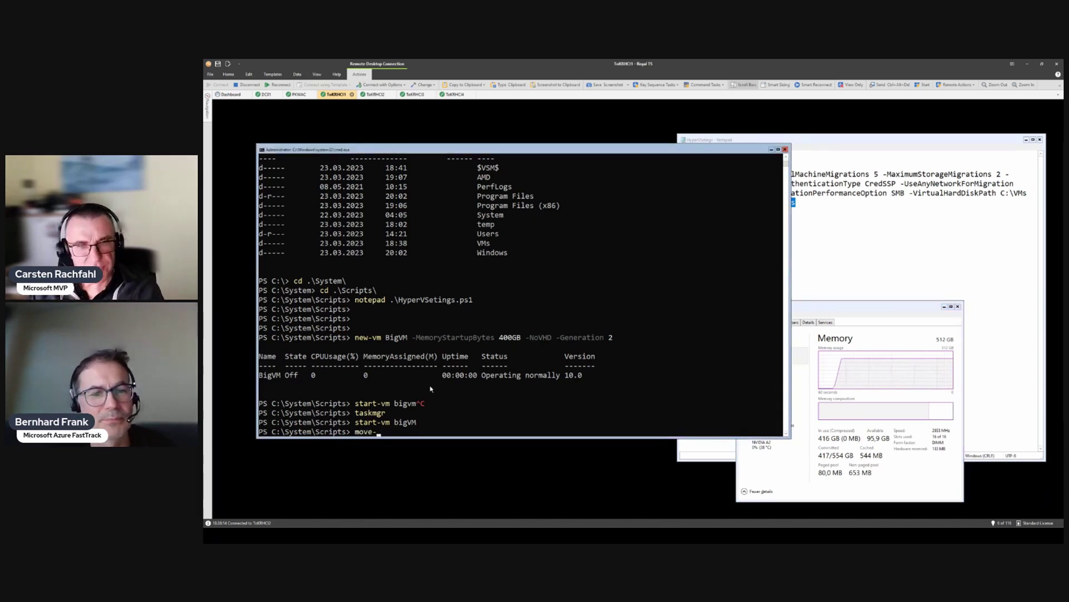
{"action": "type", "text": "vm b"}
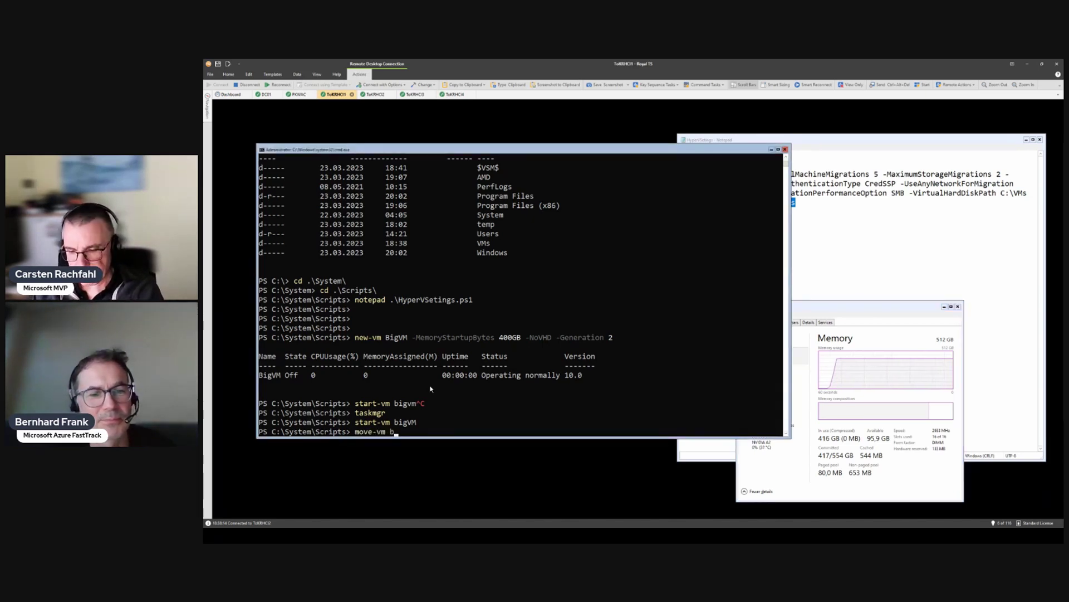
{"action": "type", "text": "igvm -"}
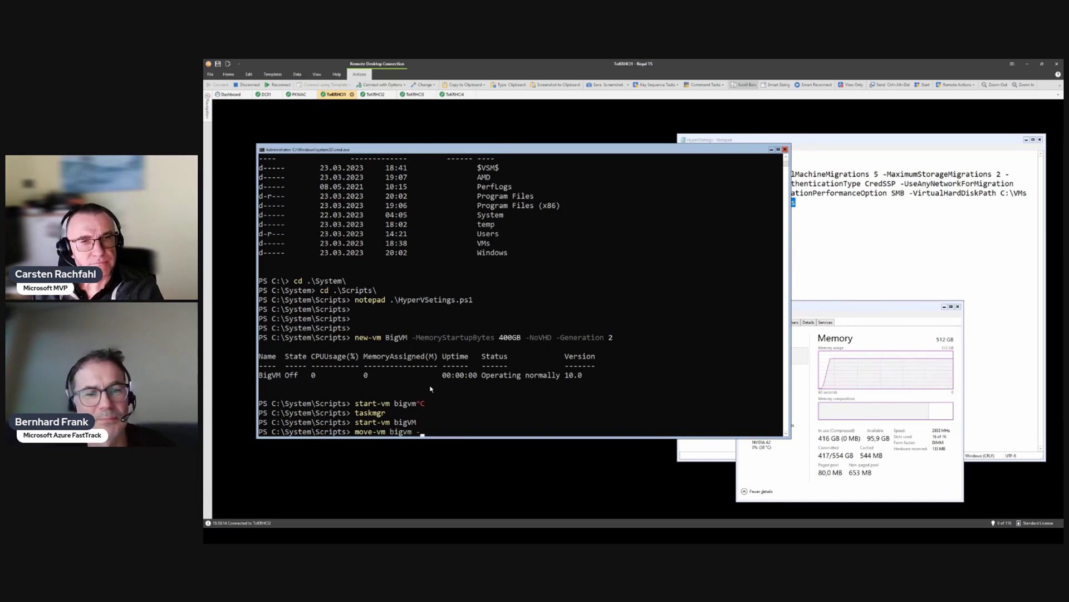
{"action": "key", "text": "Tab"}
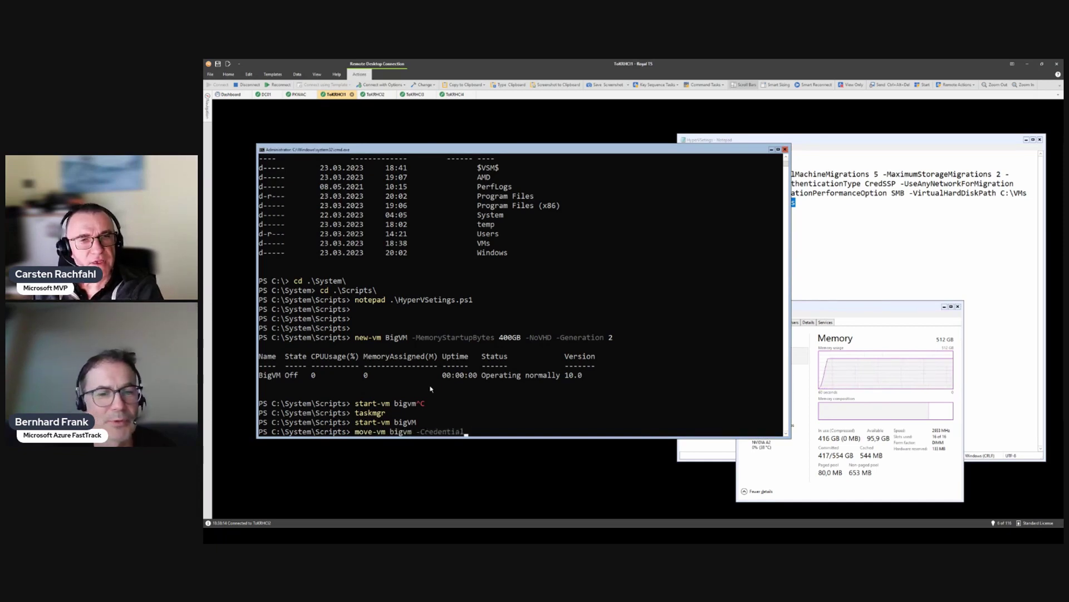
{"action": "key", "text": "Tab"}
{"action": "key", "text": "Tab"}
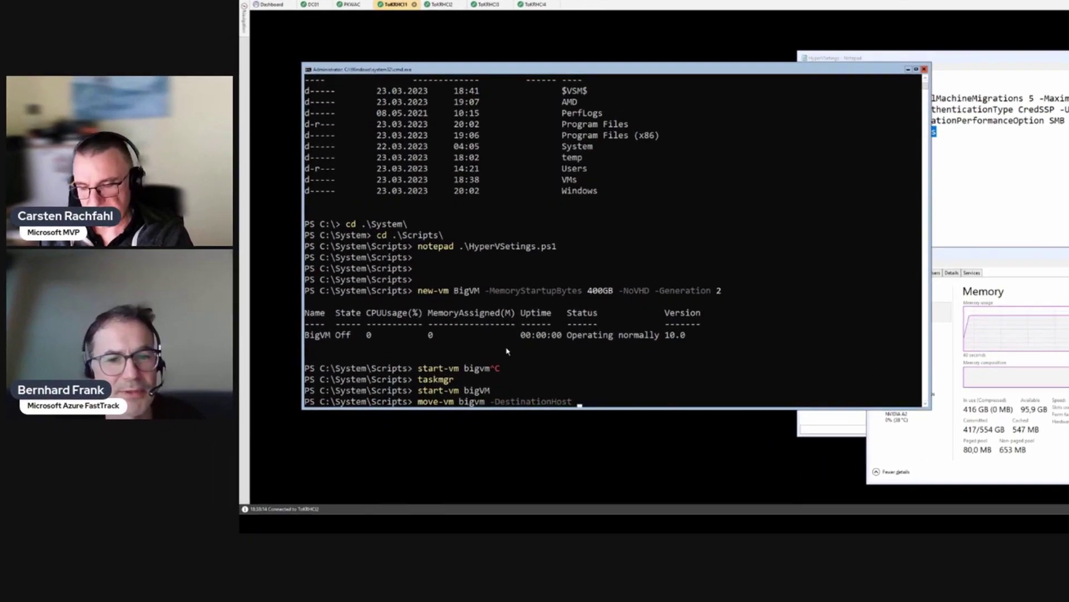
{"action": "type", "text": "tokrh"}
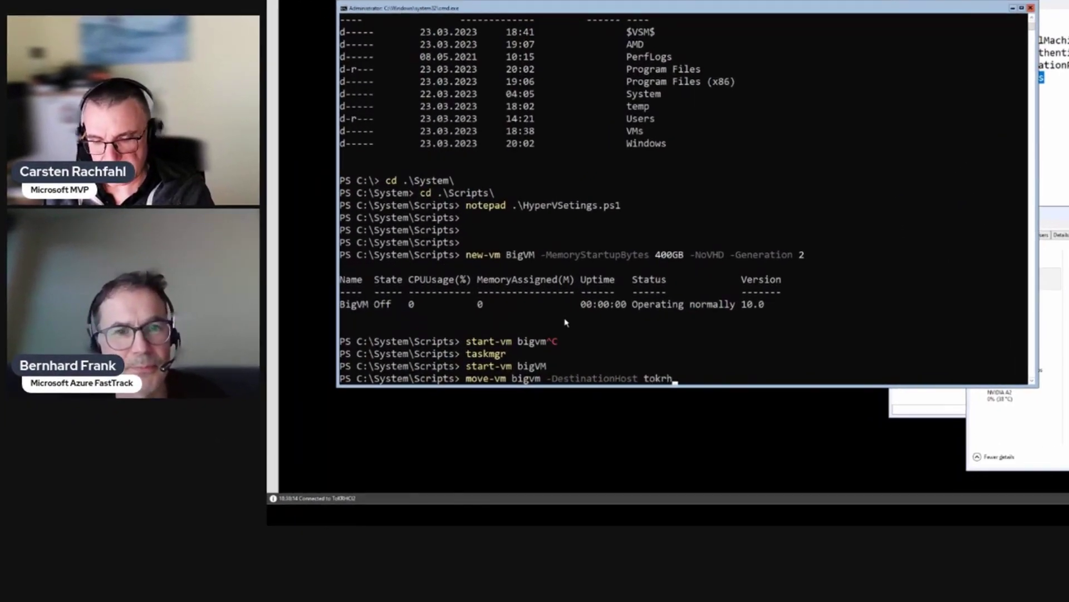
{"action": "type", "text": "ci2"}
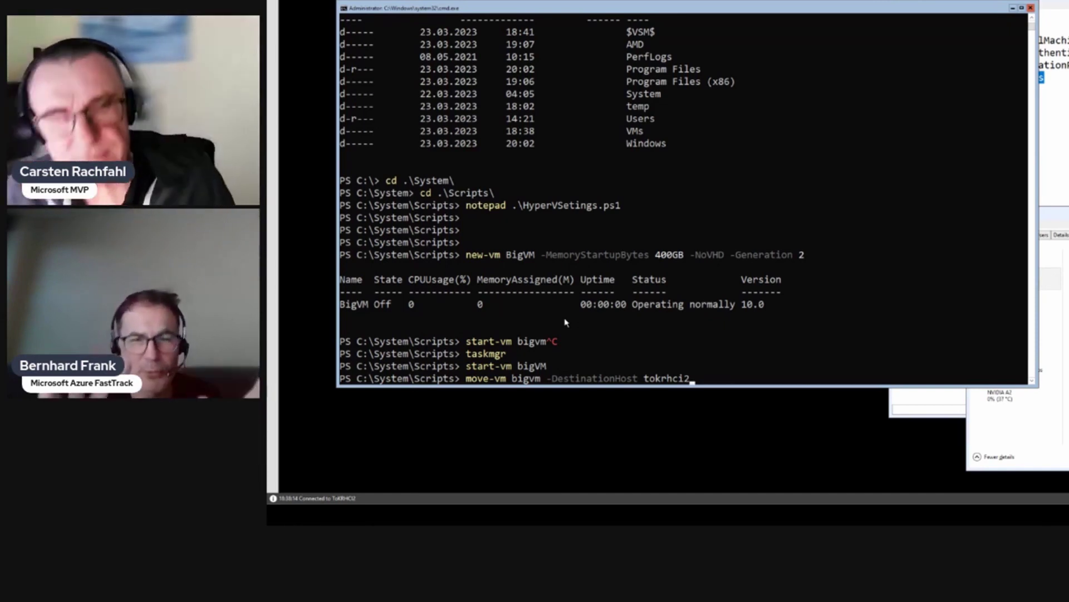
{"action": "key", "text": "Return"}
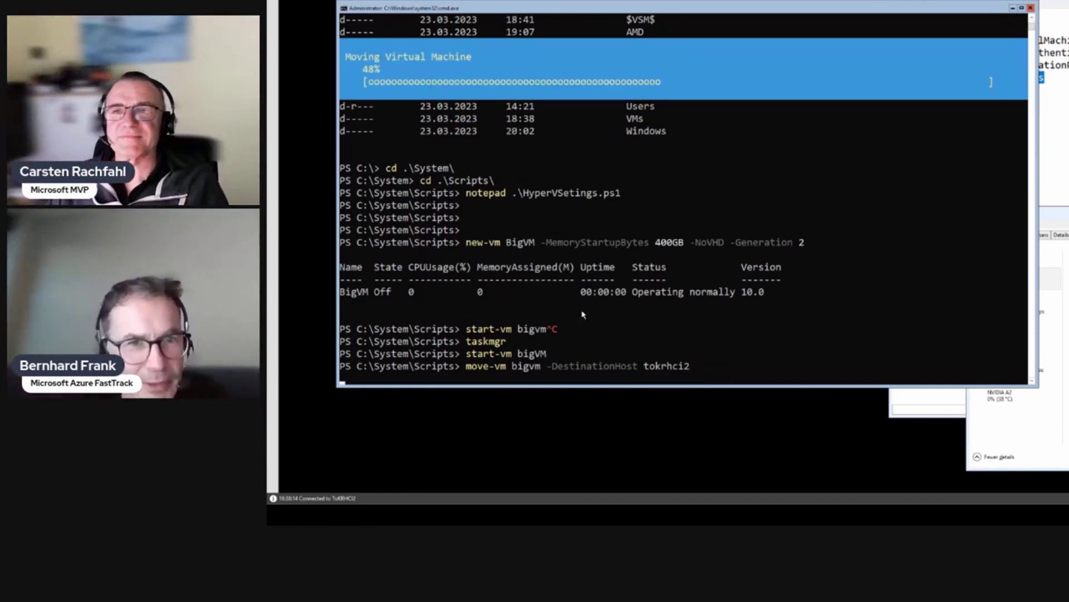
Reposition Task Manager, launch taskmgr in the TOKRHCI2 session to examine its memory performance, and return to TOKRHCI1 to compare.
{"action": "left_click_drag", "start_coordinate": [980, 210], "coordinate": [1059, 193]}
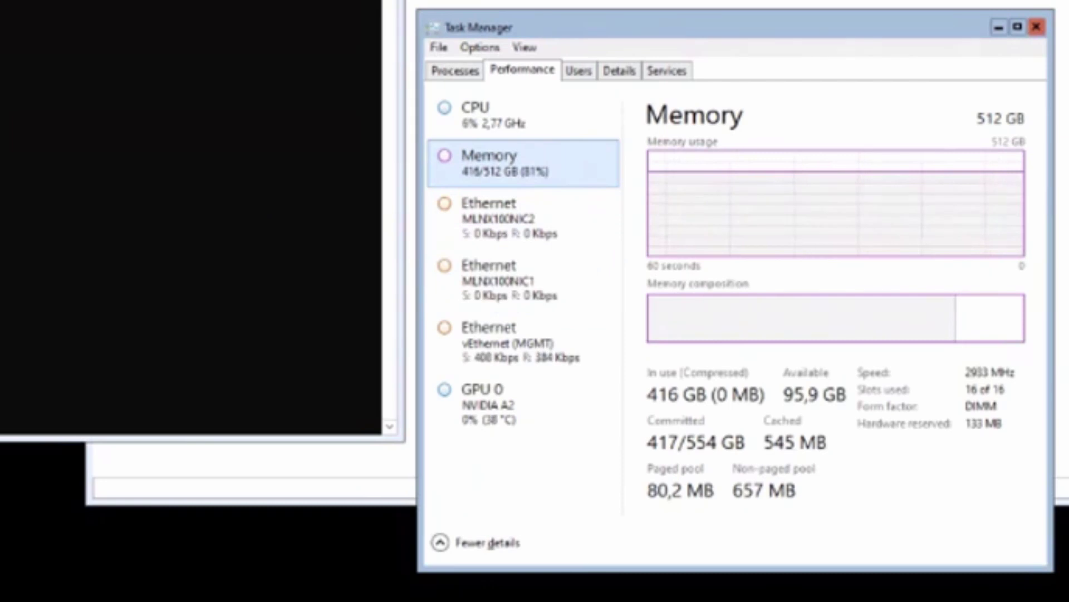
{"action": "key", "text": "alt+F4"}
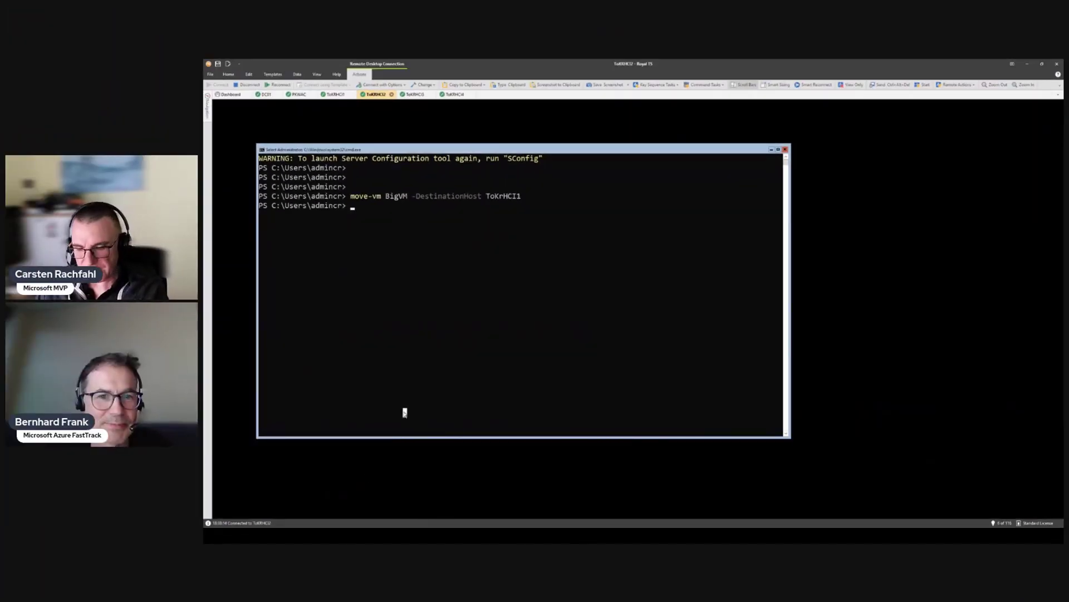
{"action": "type", "text": "taskmgr"}
{"action": "key", "text": "Return"}
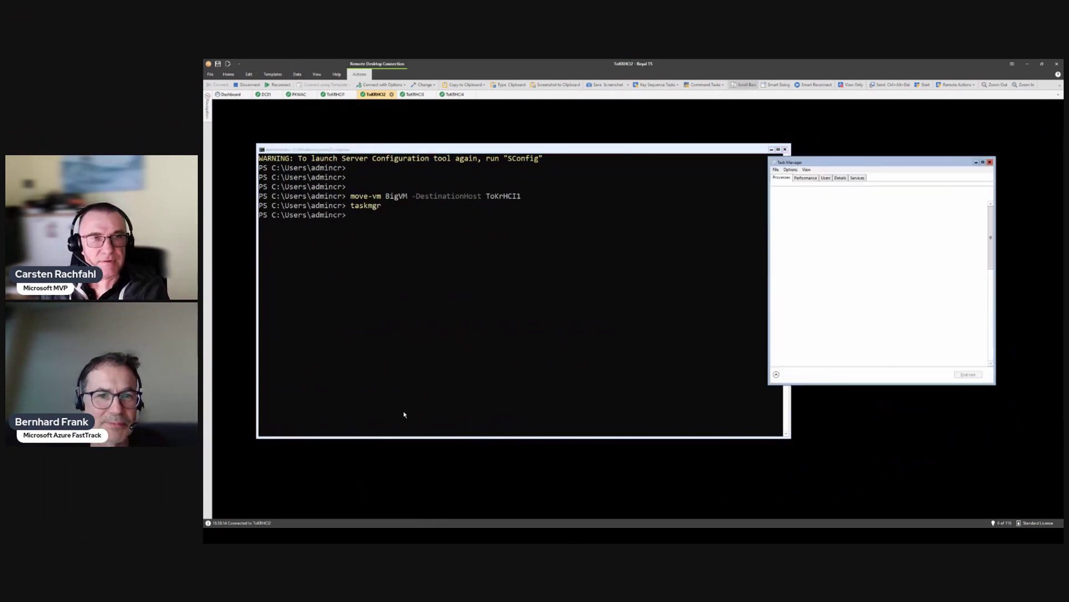
{"action": "left_click", "coordinate": [797, 178]}
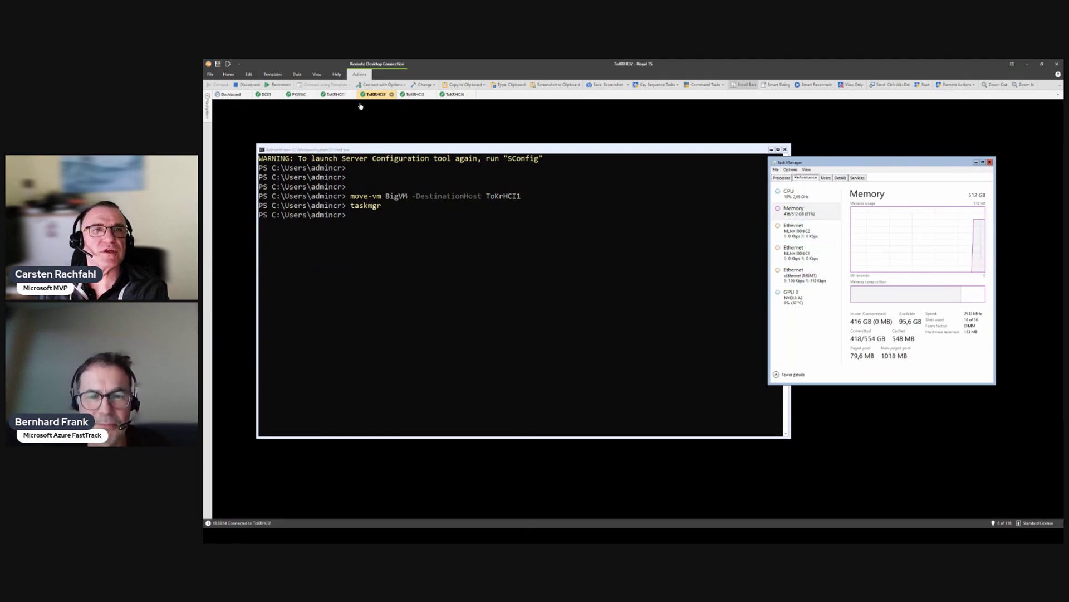
{"action": "left_click", "coordinate": [335, 94]}
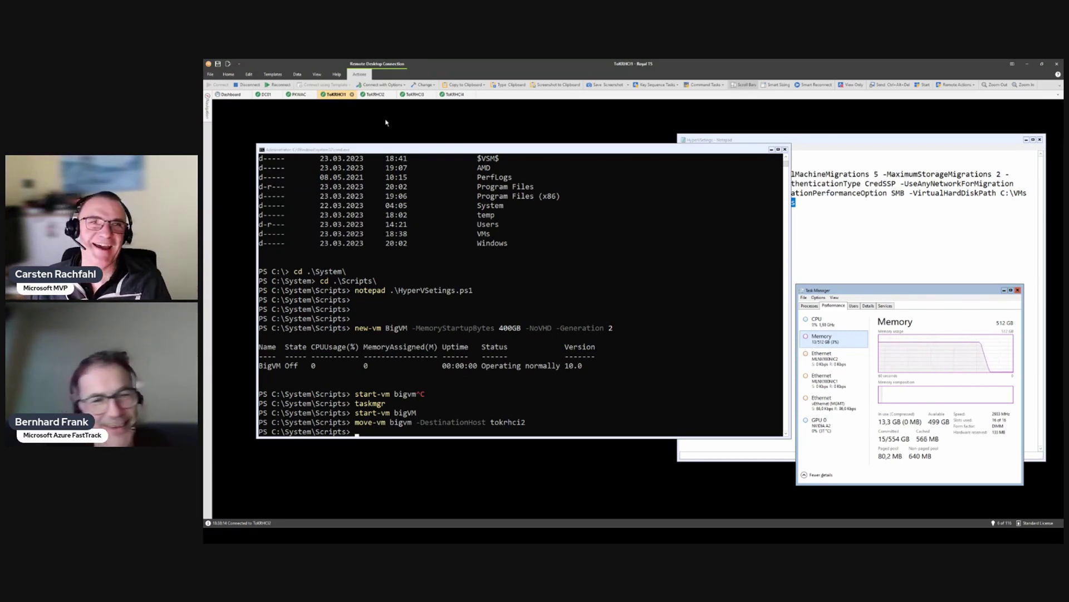
Check BigVM under TOKRHCI2 in Hyper-V Manager on PKWAC, view its console briefly, and review the memory usage in the TOKRHCI2 session.
{"action": "left_click", "coordinate": [299, 94]}
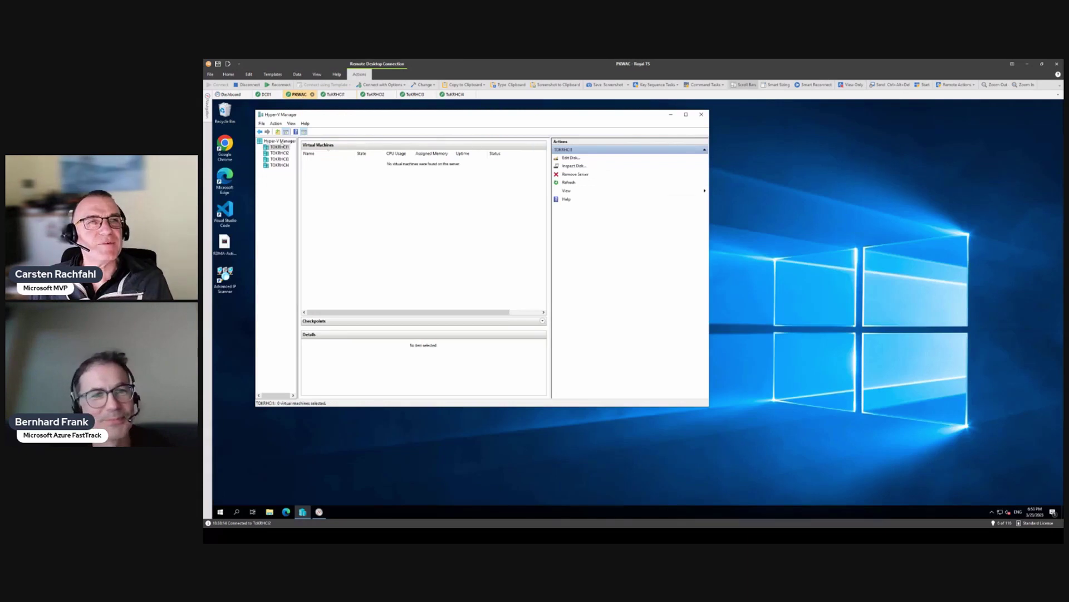
{"action": "left_click", "coordinate": [279, 153]}
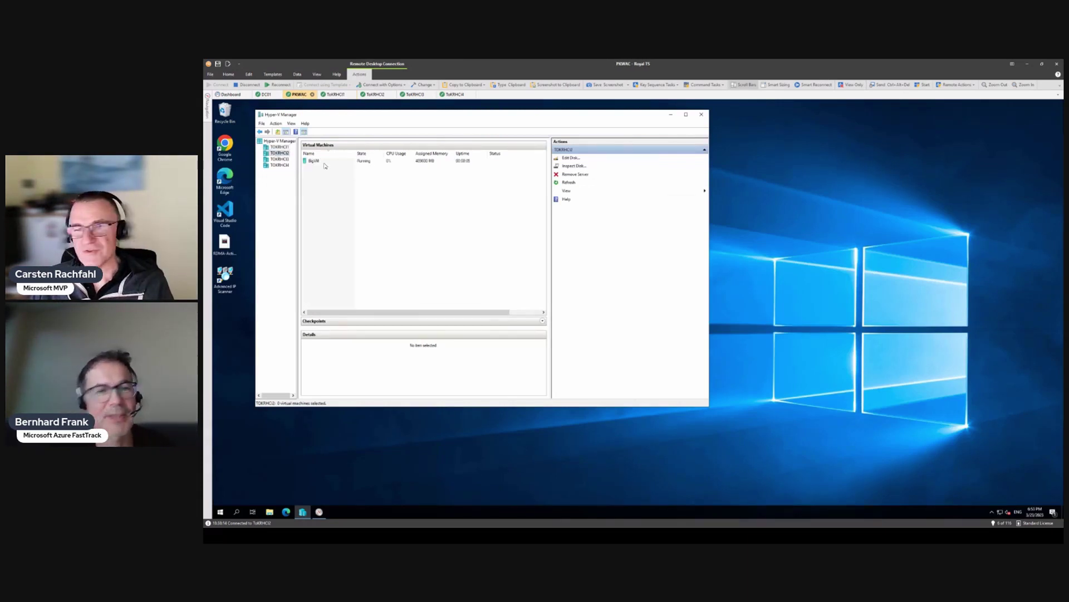
{"action": "left_click", "coordinate": [321, 163]}
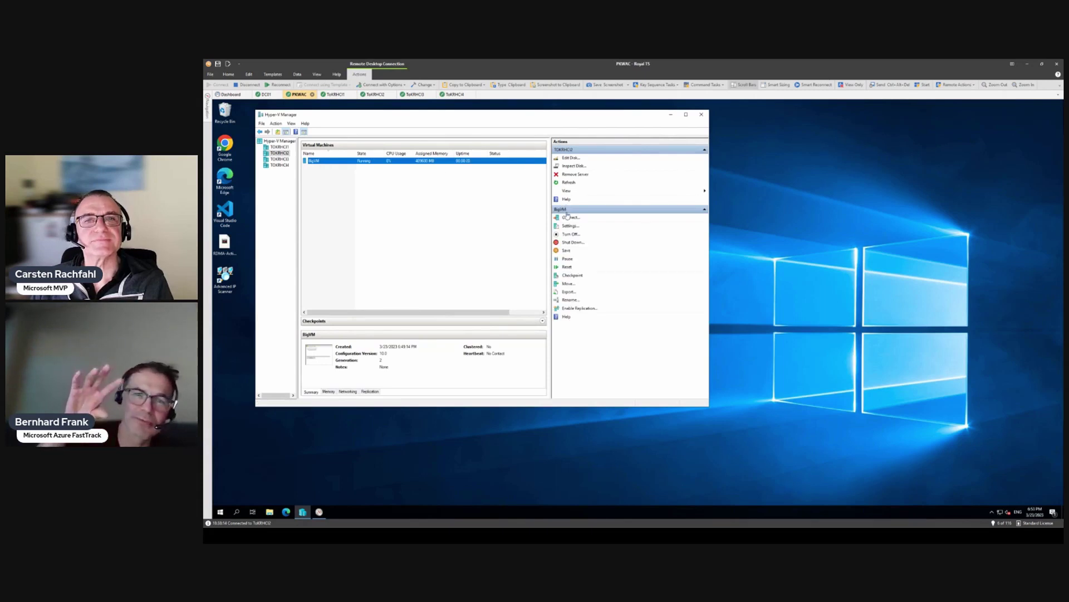
{"action": "left_click", "coordinate": [569, 218]}
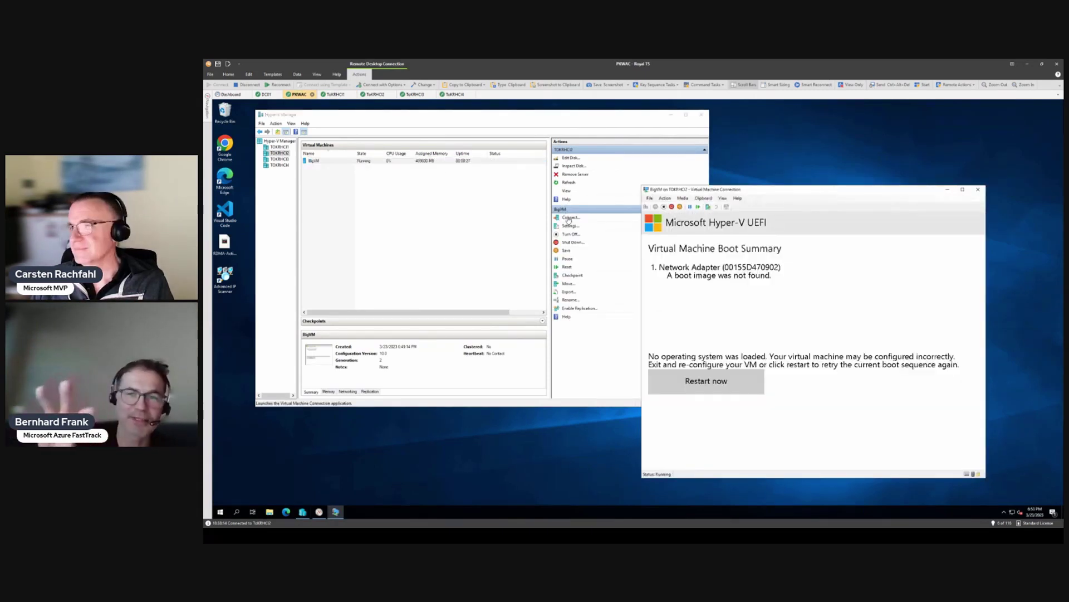
{"action": "left_click", "coordinate": [972, 190]}
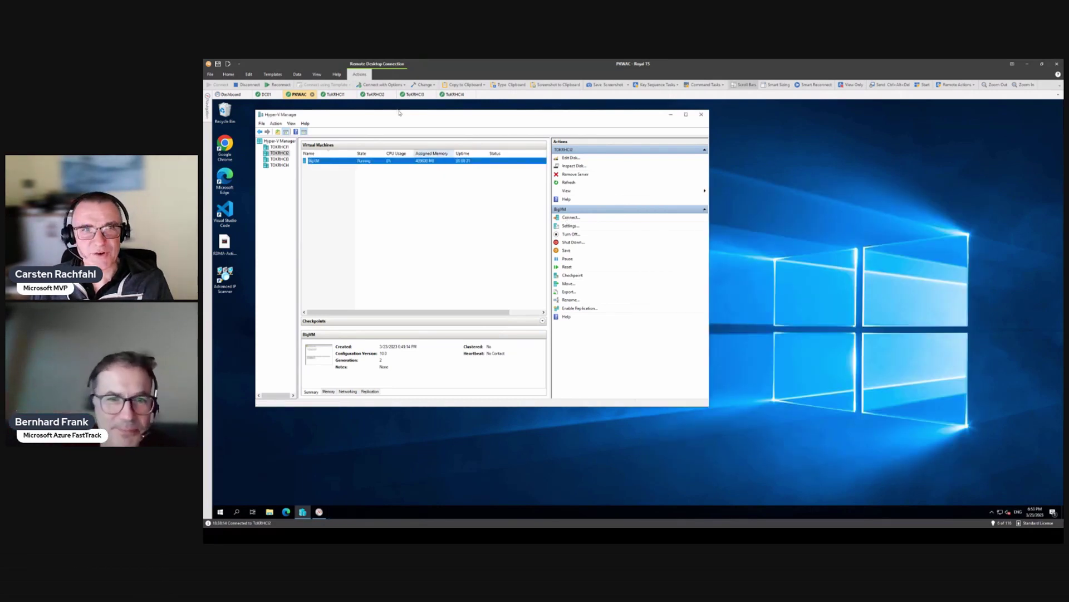
{"action": "left_click", "coordinate": [372, 95]}
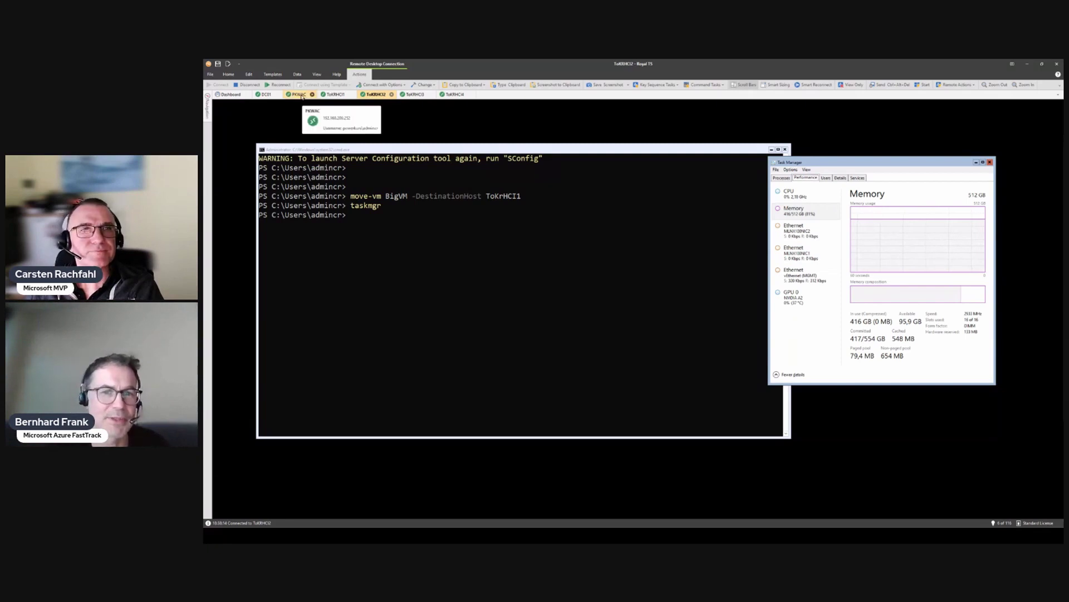
Return to the PKWAC session, bring up Performance Monitor, and place its window beside Hyper-V Manager.
{"action": "left_click", "coordinate": [301, 94]}
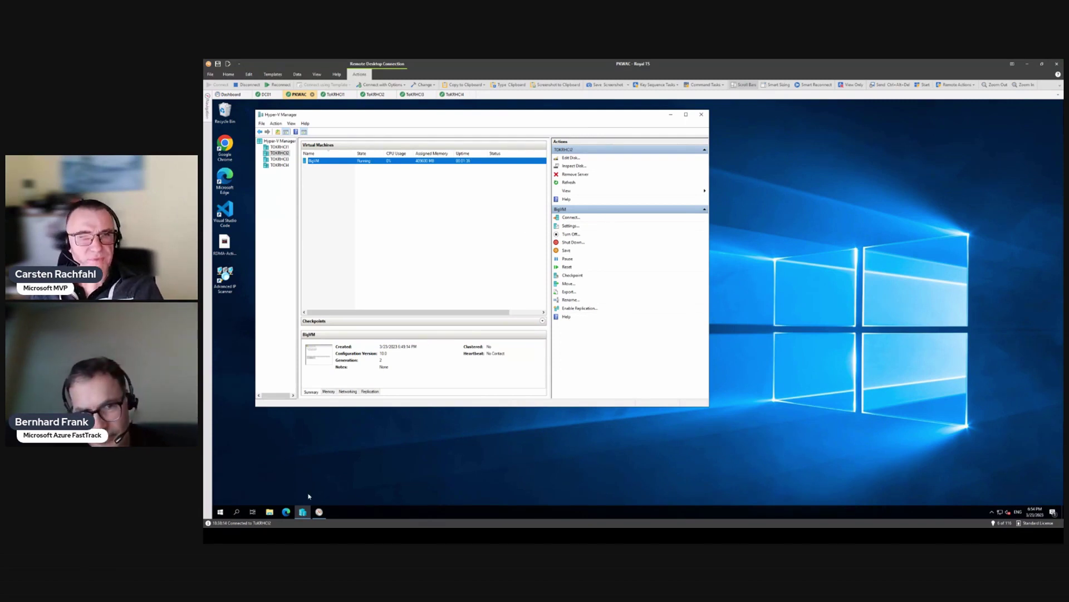
{"action": "left_click", "coordinate": [319, 512]}
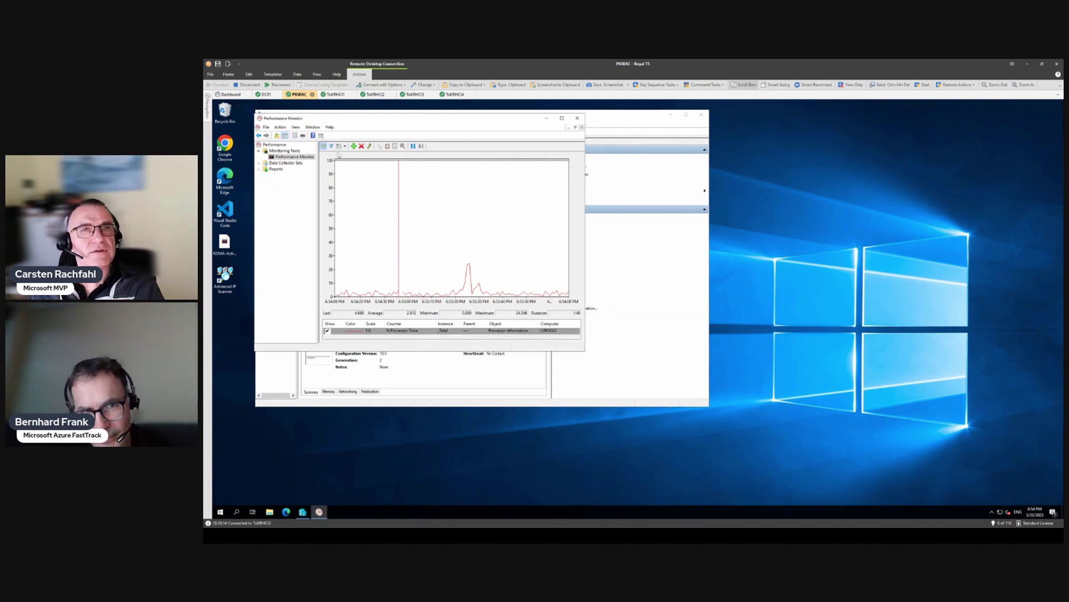
{"action": "left_click_drag", "start_coordinate": [339, 119], "coordinate": [784, 146]}
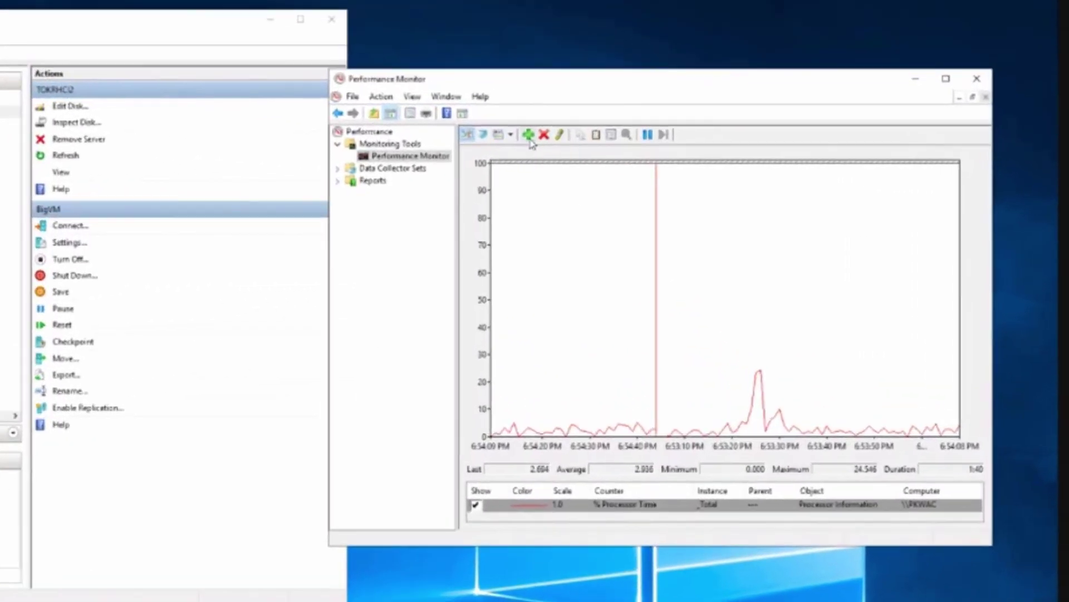
Begin adding counters in Performance Monitor and load the available counters from the computer \\tokrhci1.
{"action": "left_click", "coordinate": [799, 172]}
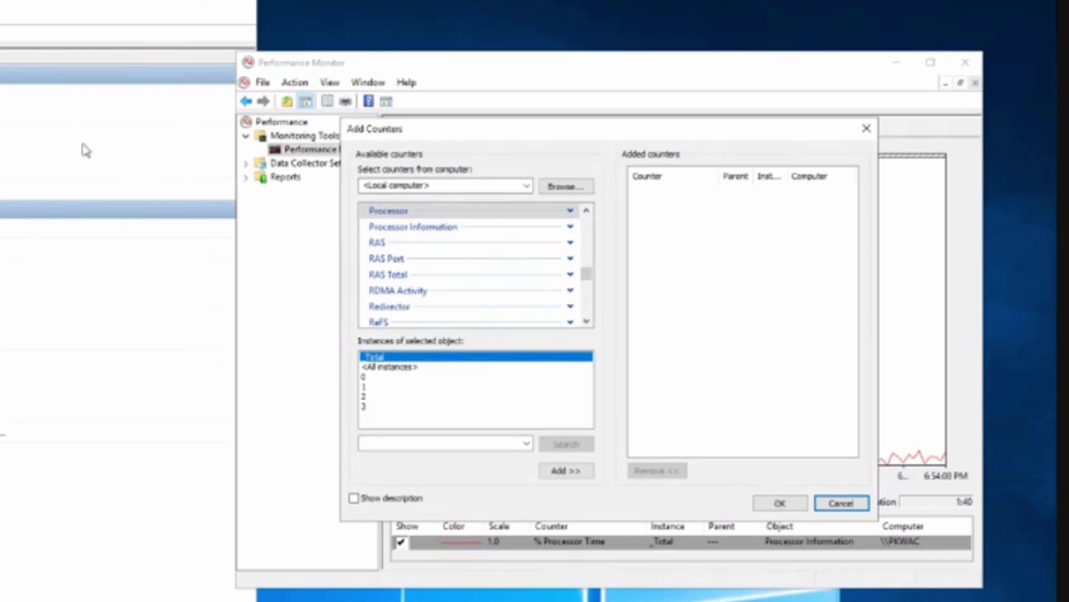
{"action": "left_click", "coordinate": [440, 186]}
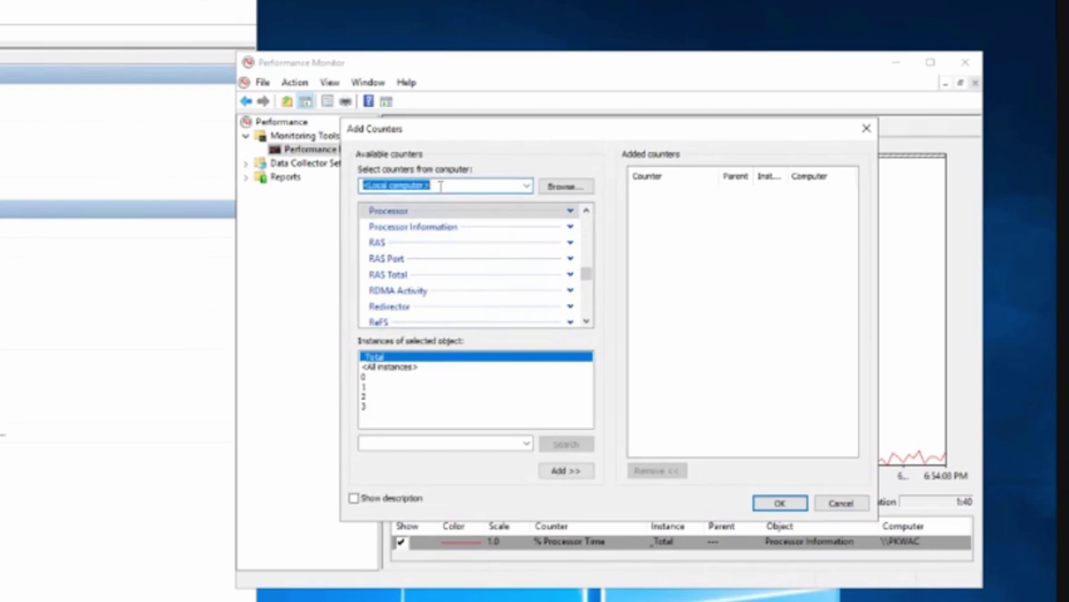
{"action": "type", "text": "\\\\Jake"}
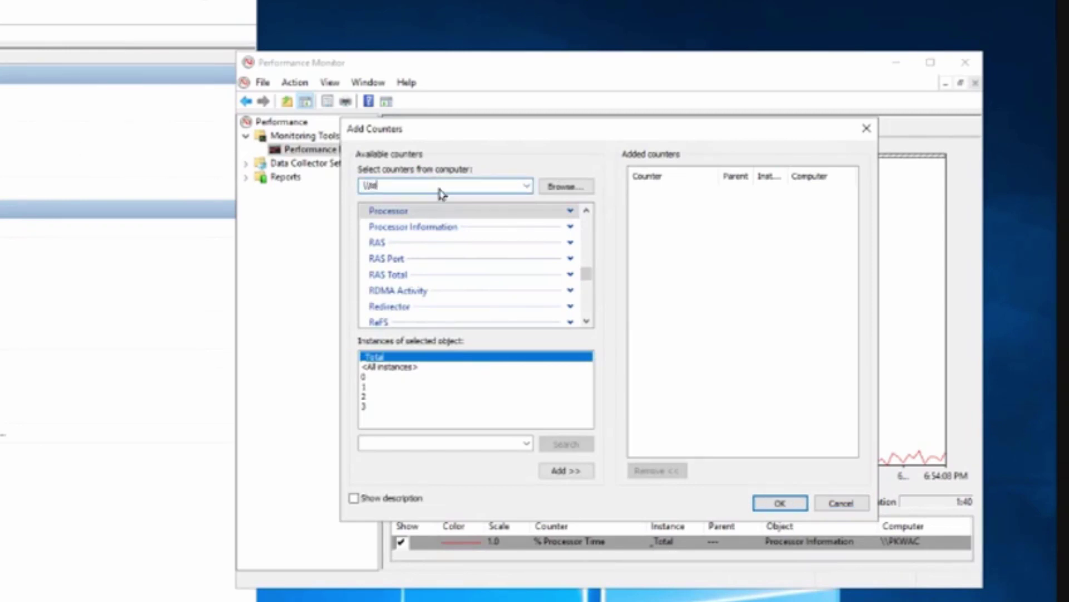
{"action": "type", "text": "ho1"}
{"action": "key", "text": "Return"}
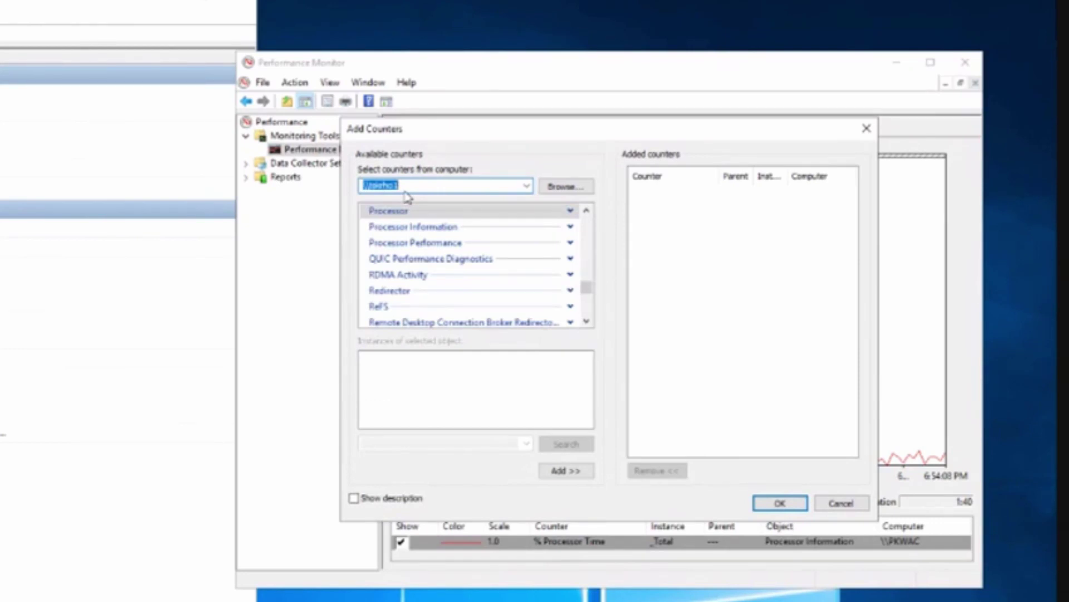
Add the RDMA Activity counters of \\tokrhci1 for all four Mellanox ConnectX-5 adapter instances to Performance Monitor.
{"action": "left_click", "coordinate": [395, 275]}
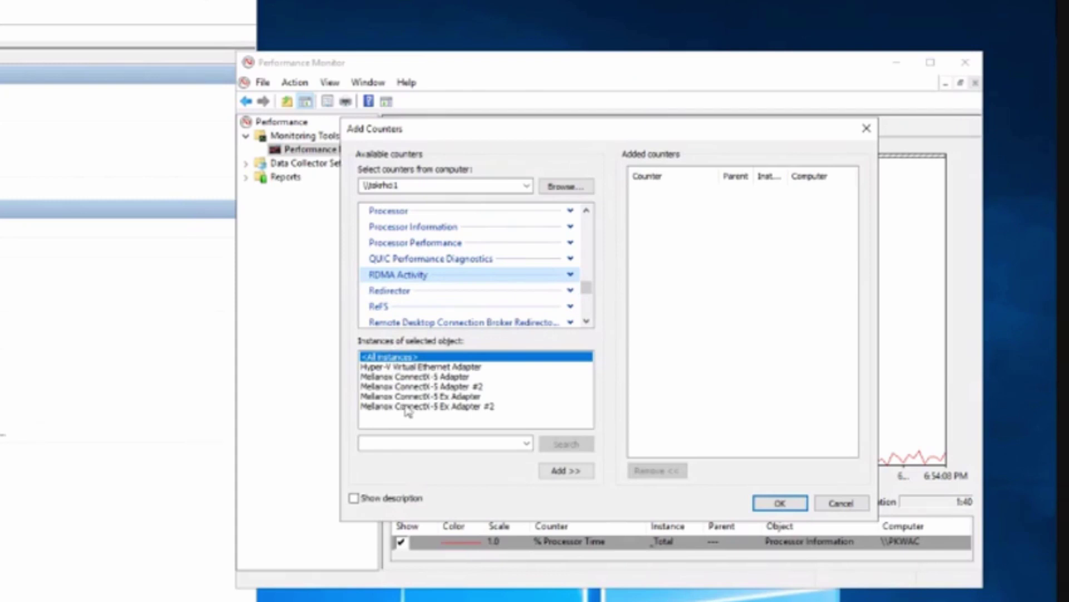
{"action": "left_click", "coordinate": [420, 379]}
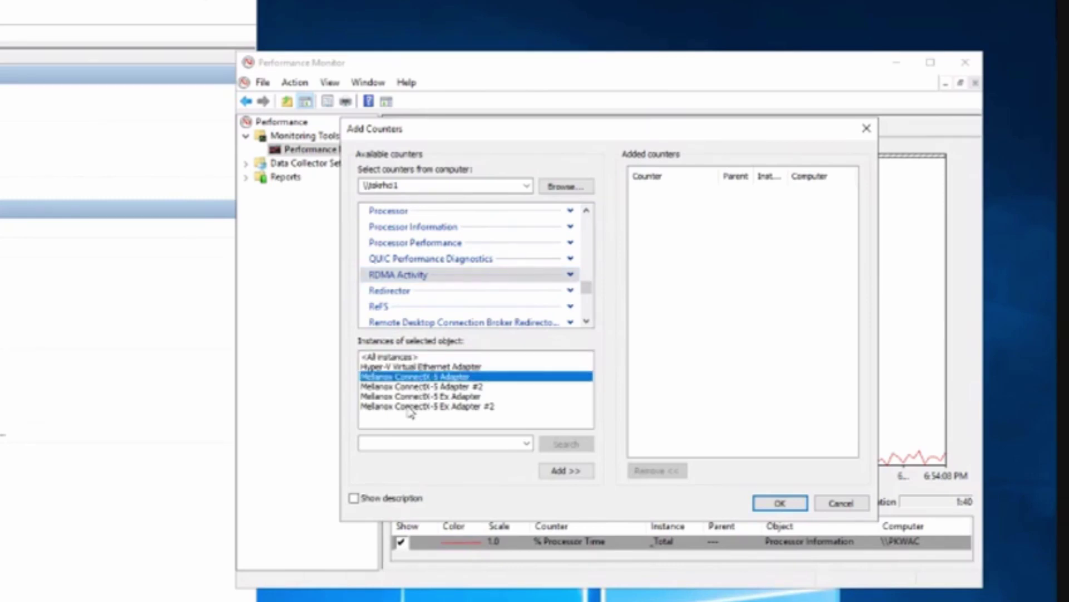
{"action": "left_click", "coordinate": [411, 407], "text": "shift"}
{"action": "left_click", "coordinate": [556, 474]}
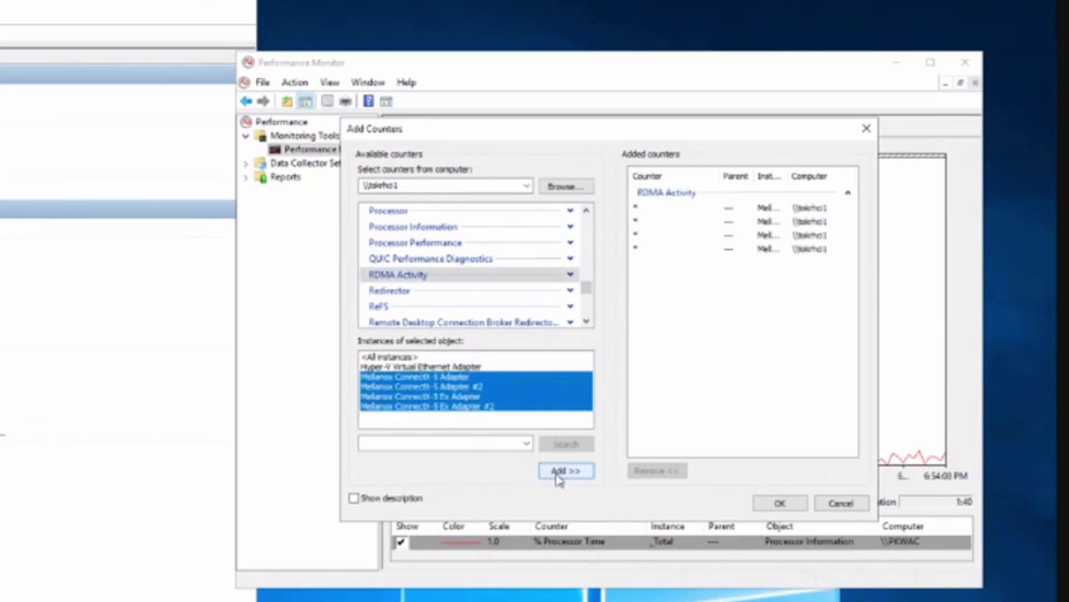
{"action": "left_click", "coordinate": [780, 503]}
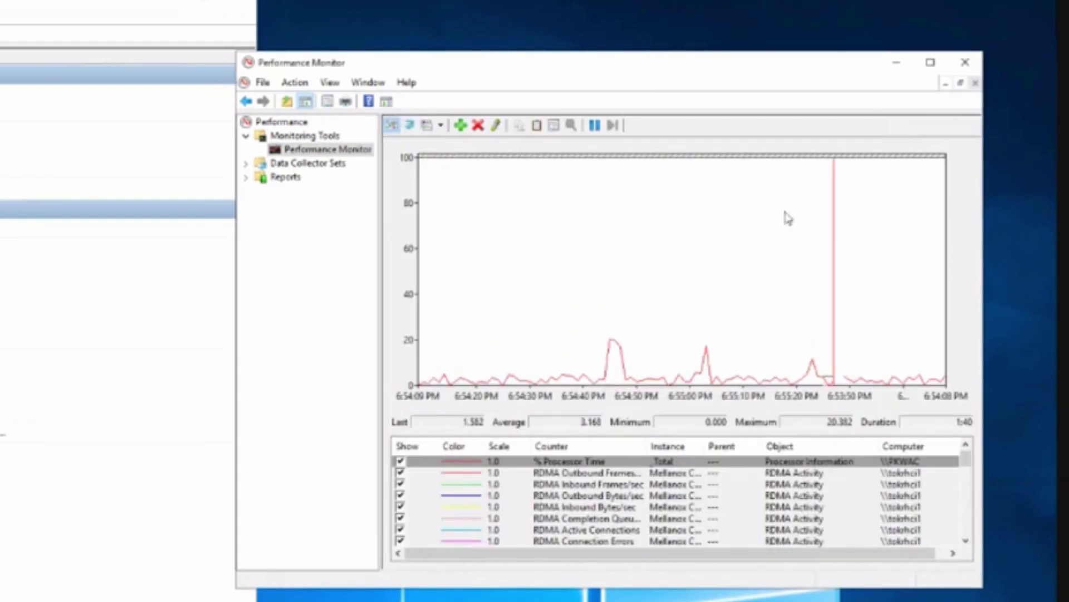
Switch Performance Monitor to the report view, then reposition and widen its window to fit all four Mellanox adapter columns.
{"action": "left_click", "coordinate": [428, 126]}
{"action": "left_click", "coordinate": [428, 126]}
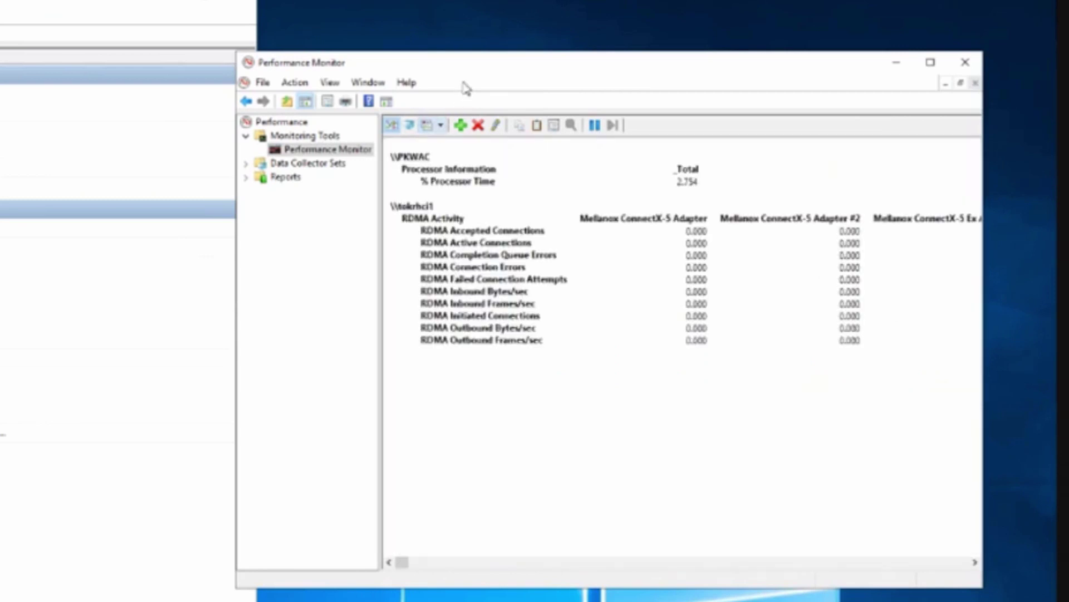
{"action": "left_click_drag", "start_coordinate": [471, 67], "coordinate": [176, 82]}
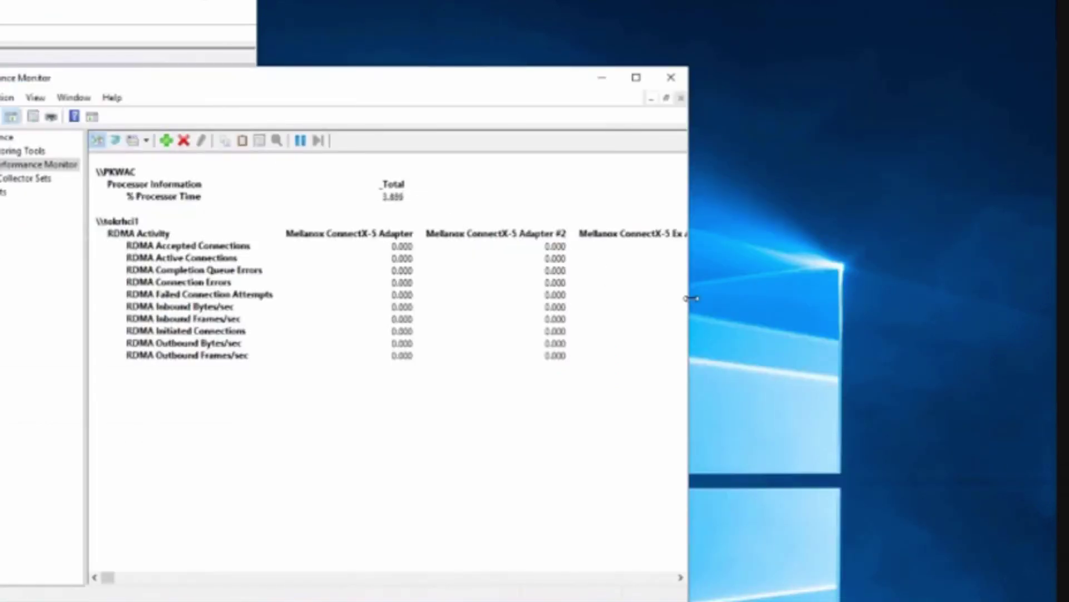
{"action": "left_click_drag", "start_coordinate": [687, 299], "coordinate": [1023, 288]}
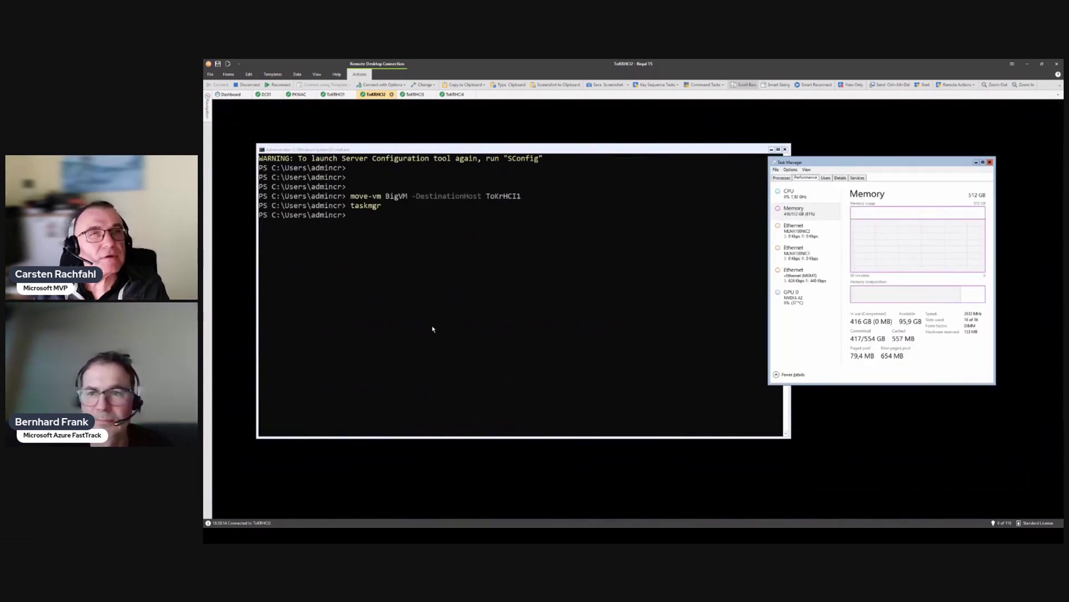
In the TOKRHCI2 PowerShell session, rerun move-vm BigVM -DestinationHost ToKrHCI1 from the command history.
{"action": "left_click", "coordinate": [432, 328]}
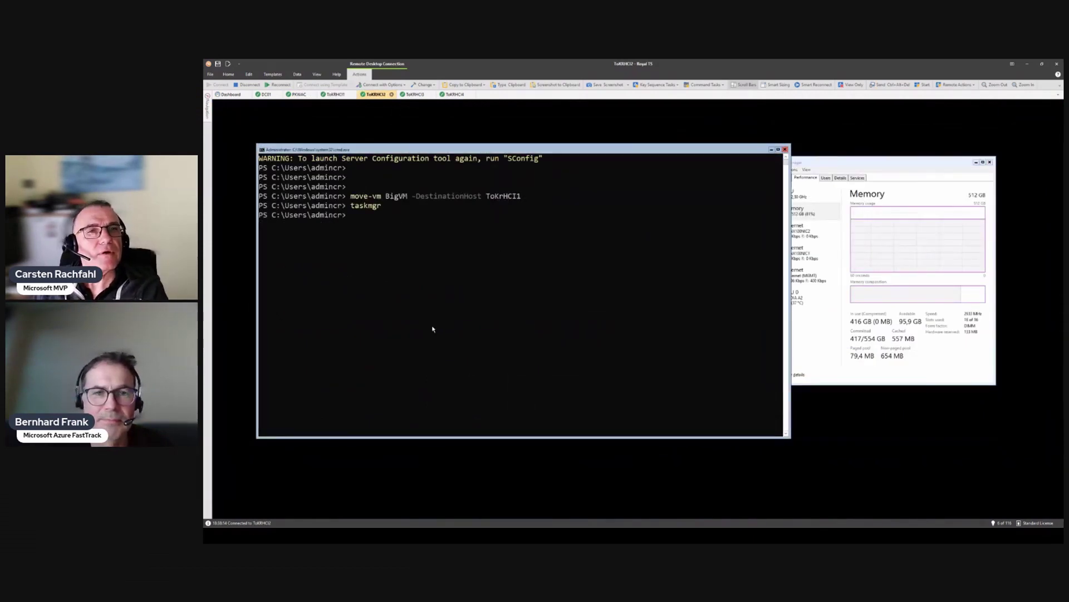
{"action": "key", "text": "Up"}
{"action": "key", "text": "Up"}
{"action": "key", "text": "Return"}
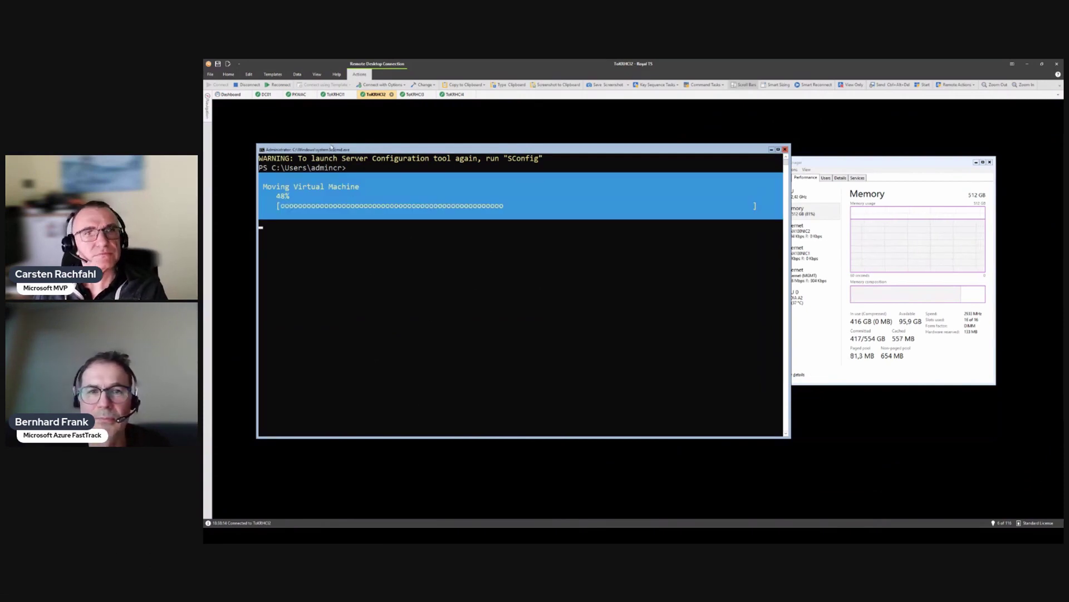
Check memory usage in the TOKRHCI1 session and examine the RDMA inbound and outbound bytes per second in Performance Monitor on PKWAC.
{"action": "left_click", "coordinate": [334, 94]}
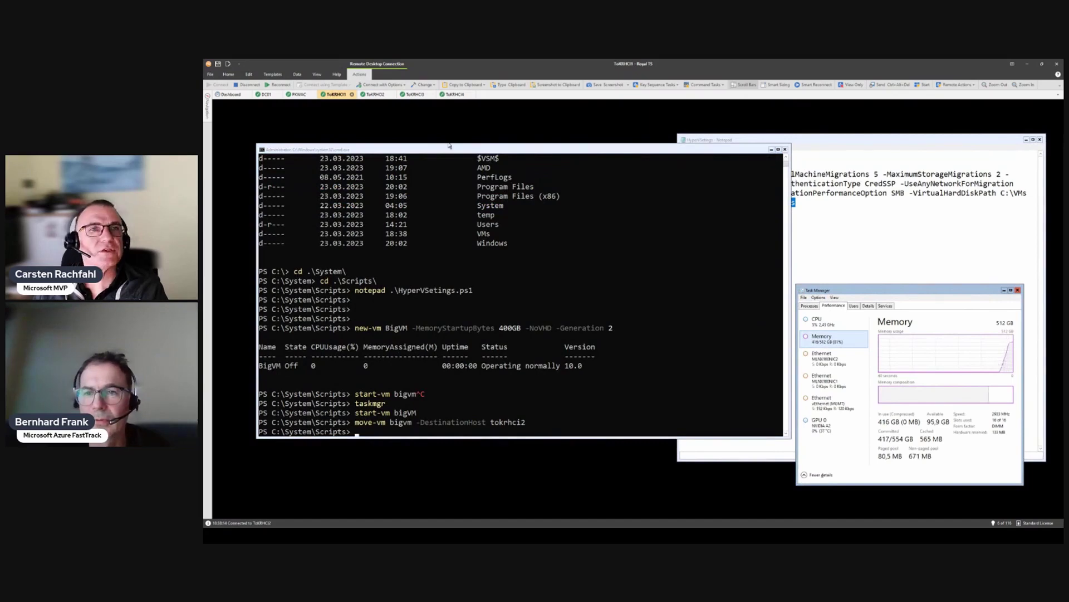
{"action": "left_click", "coordinate": [299, 94]}
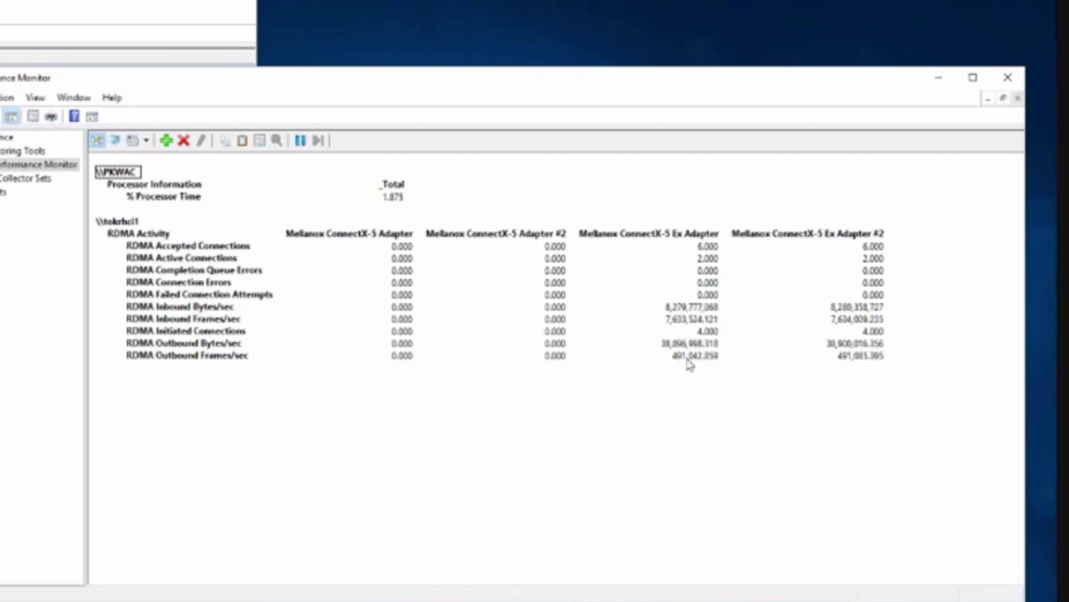
{"action": "left_click", "coordinate": [668, 349]}
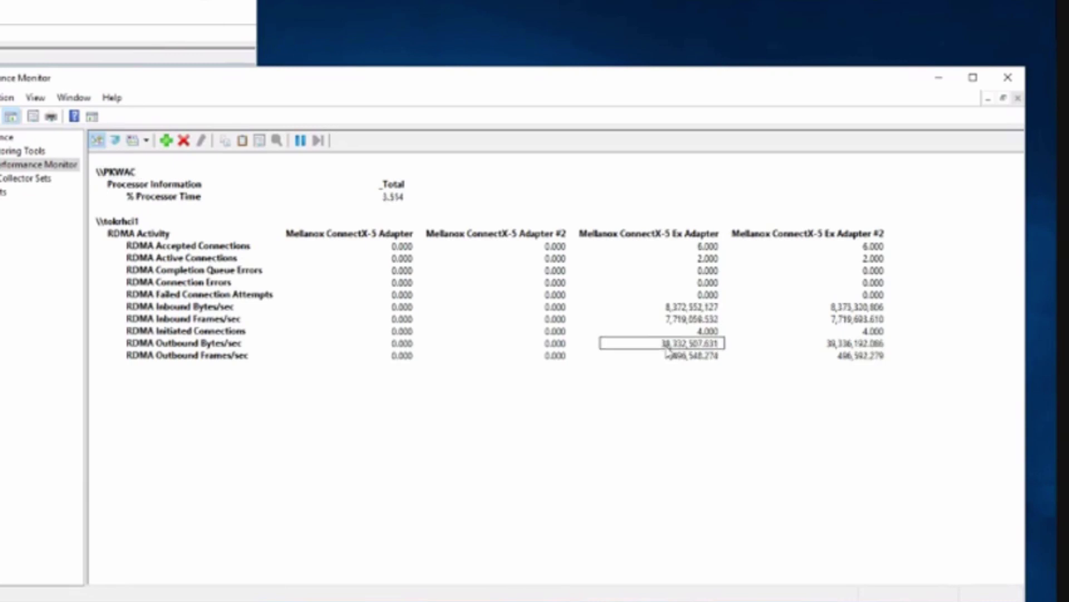
{"action": "left_click", "coordinate": [686, 310]}
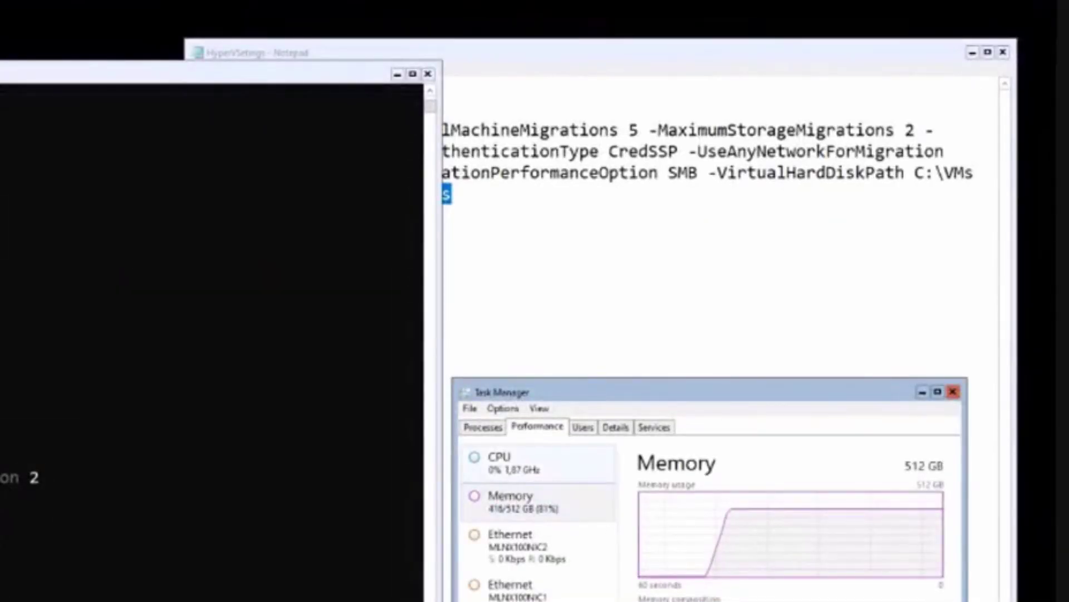
Rerun move-vm bigvm -DestinationHost tokrhci2 in the TOKRHCI1 console and check the RDMA inbound bytes per second in Performance Monitor.
{"action": "key", "text": "alt+Tab"}
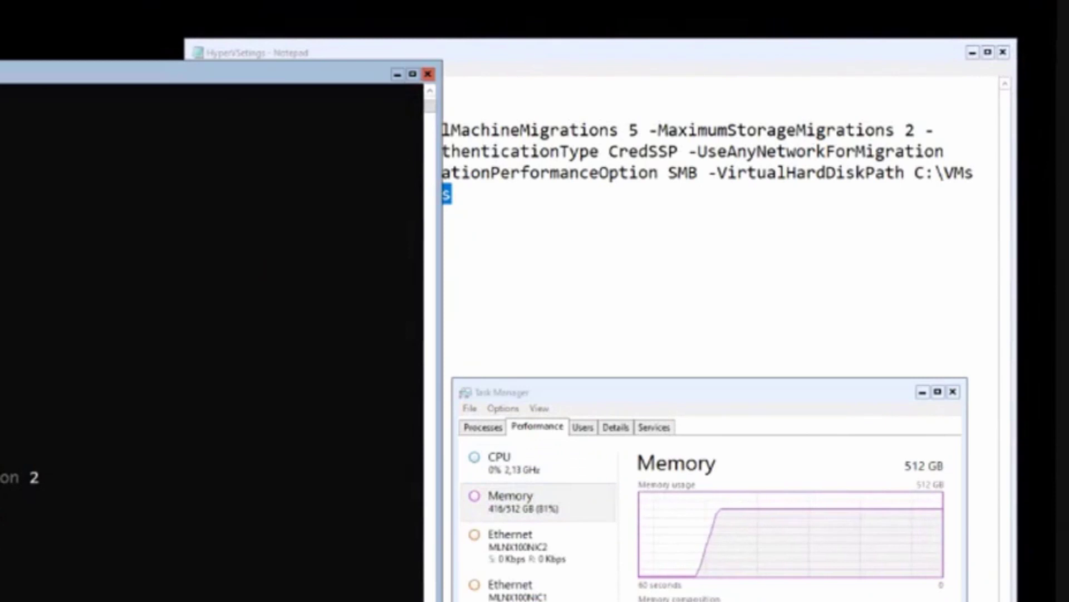
{"action": "key", "text": "Return"}
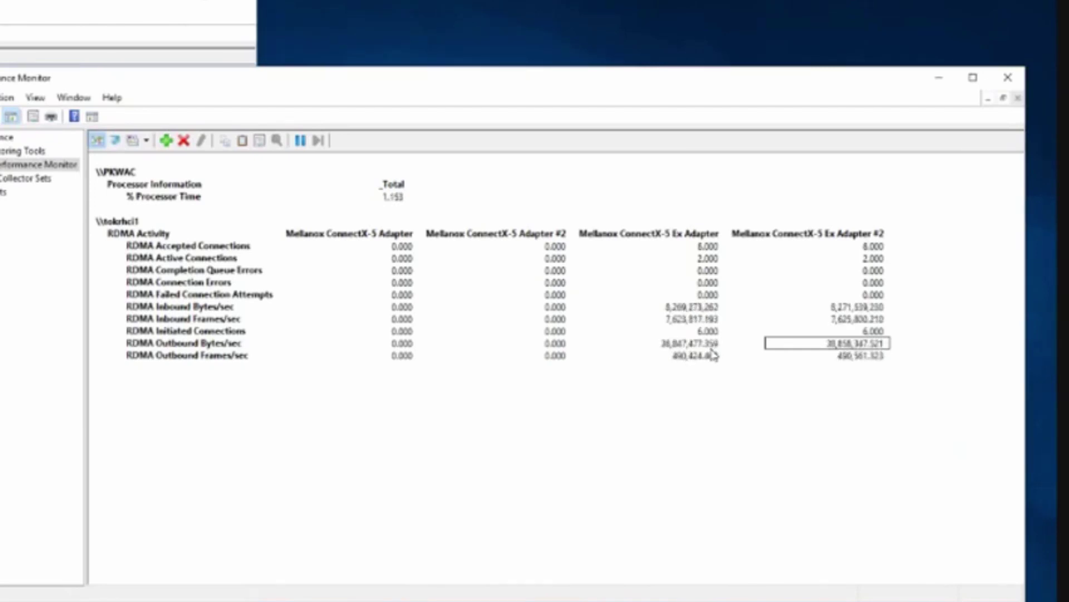
{"action": "left_click", "coordinate": [850, 309]}
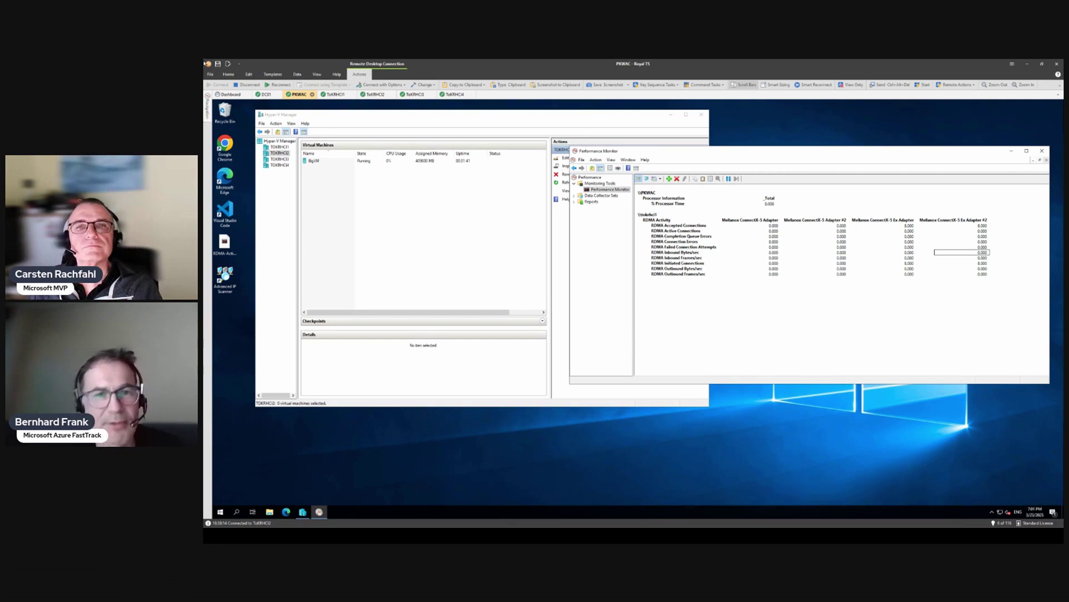
Begin adding more counters, load those of the remote tokrhci host, and browse to the Mellanox WinOF-2 counter groups.
{"action": "left_click", "coordinate": [669, 180]}
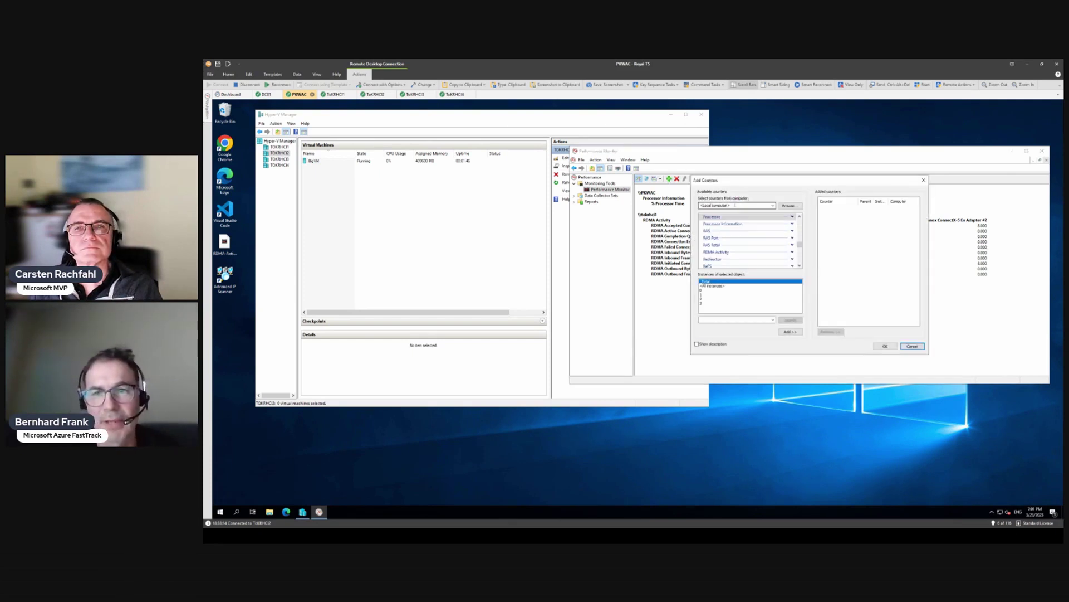
{"action": "type", "text": "\\\\"}
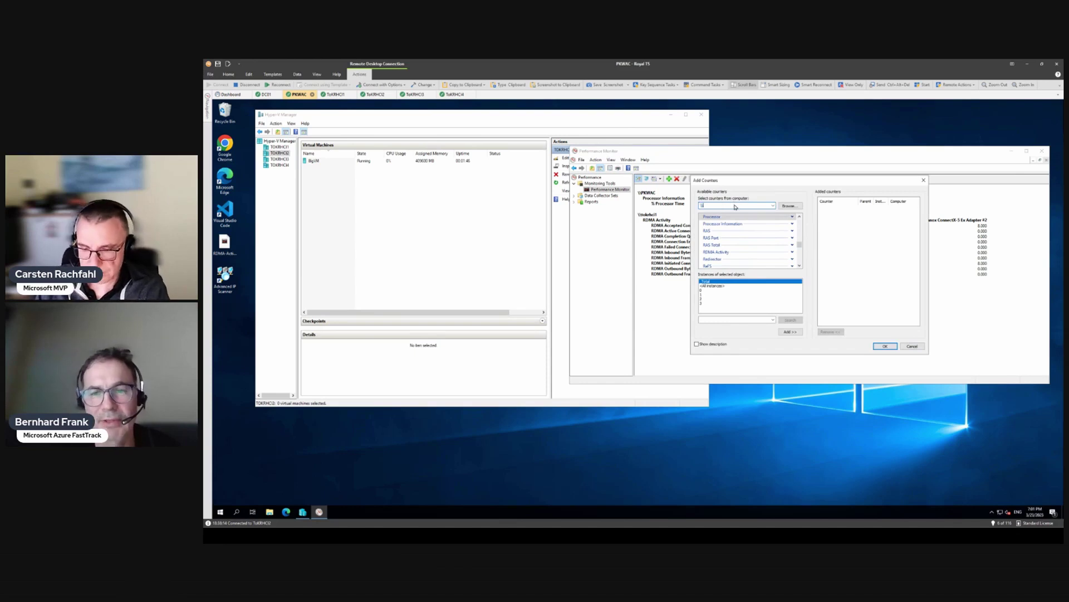
{"action": "type", "text": "pkwac"}
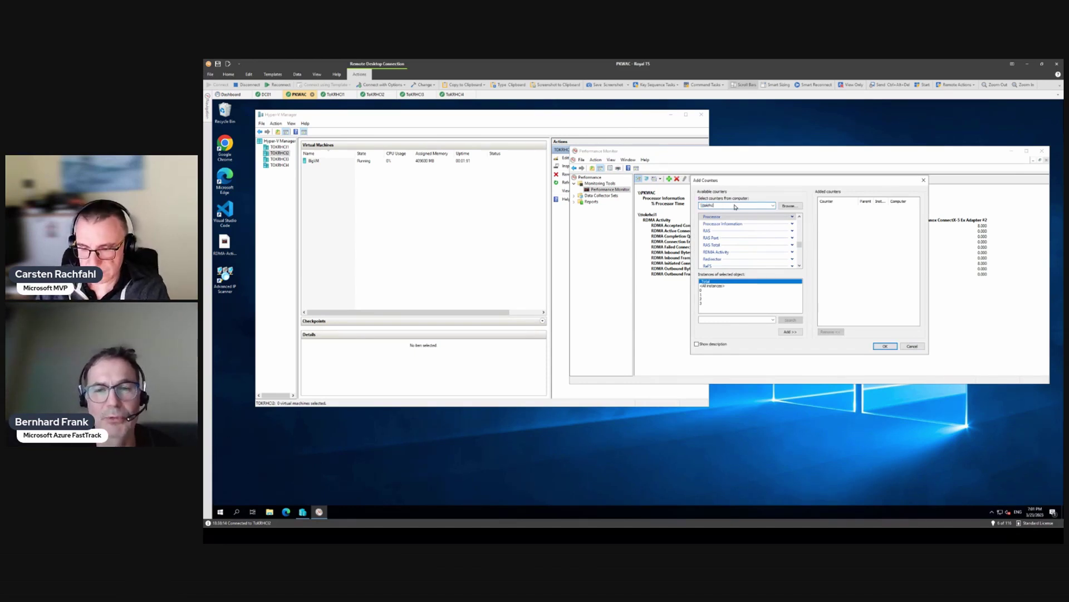
{"action": "key", "text": "Return"}
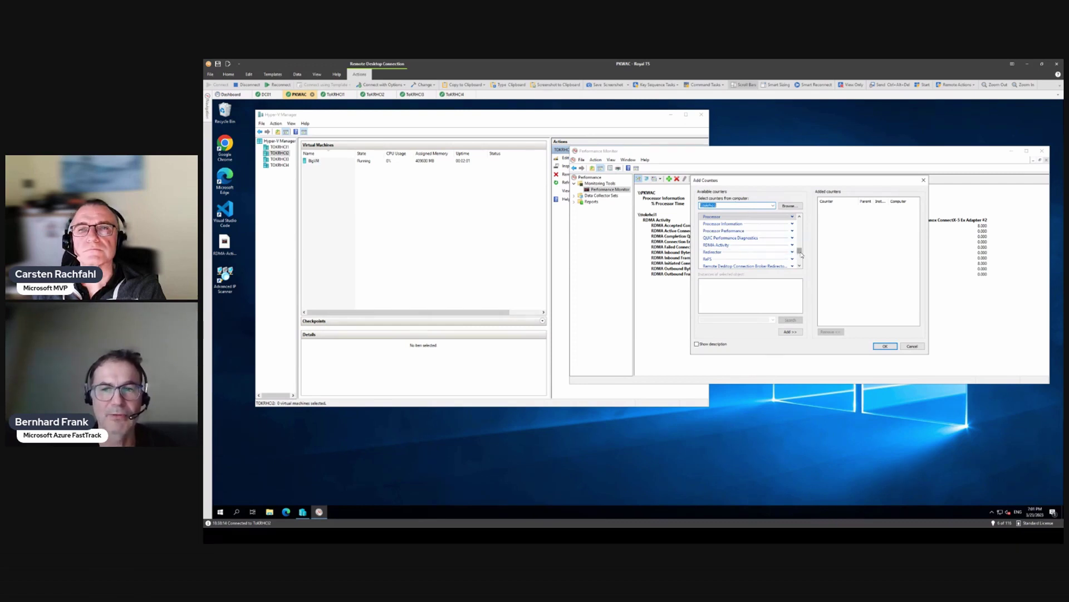
{"action": "mouse_move", "coordinate": [801, 254]}
{"action": "left_mouse_down"}
{"action": "mouse_move", "coordinate": [801, 223]}
{"action": "mouse_move", "coordinate": [804, 249]}
{"action": "left_mouse_up"}
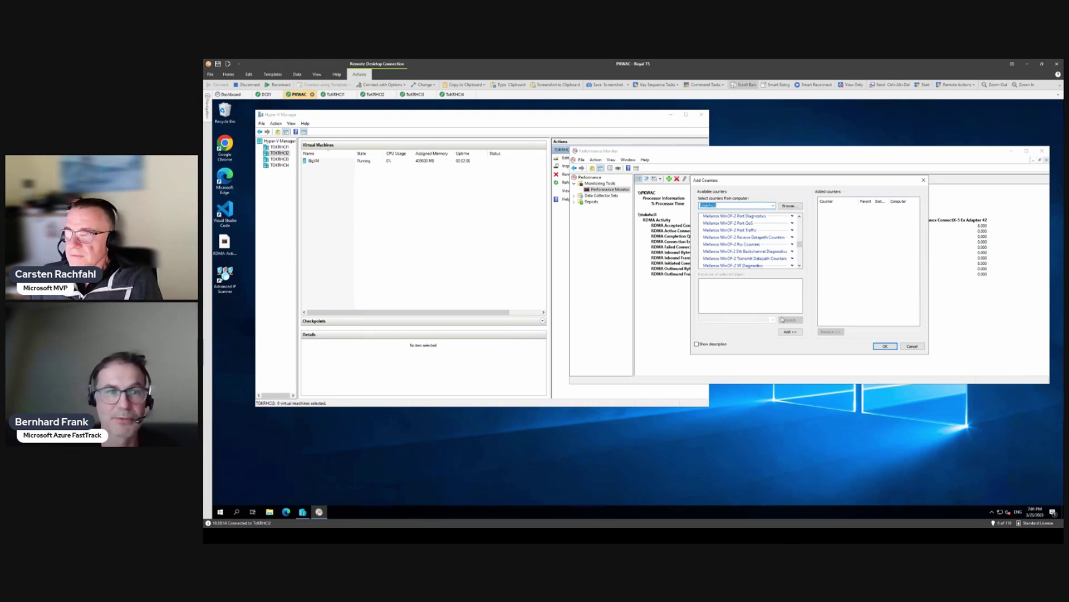